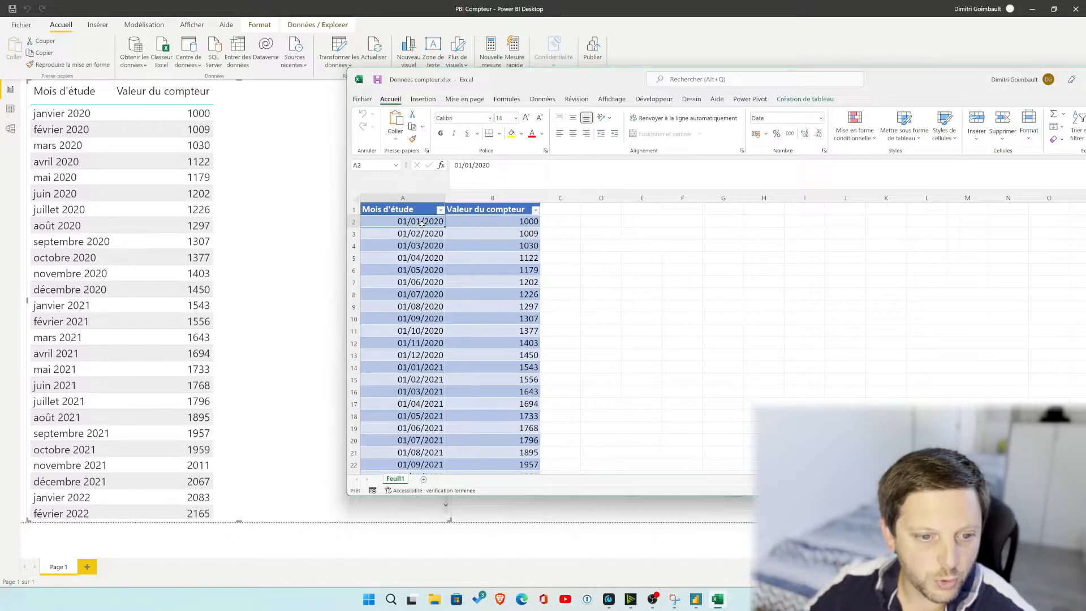
Examine the first months and their meter readings in the Excel table to see how the values accumulate.
left_click(468, 220)
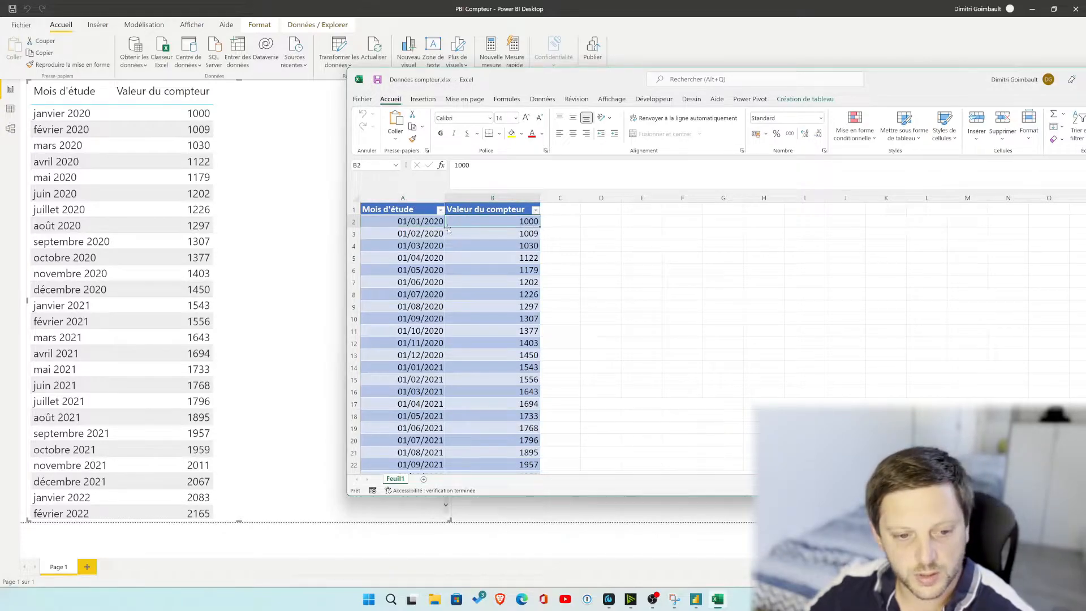
left_click(419, 233)
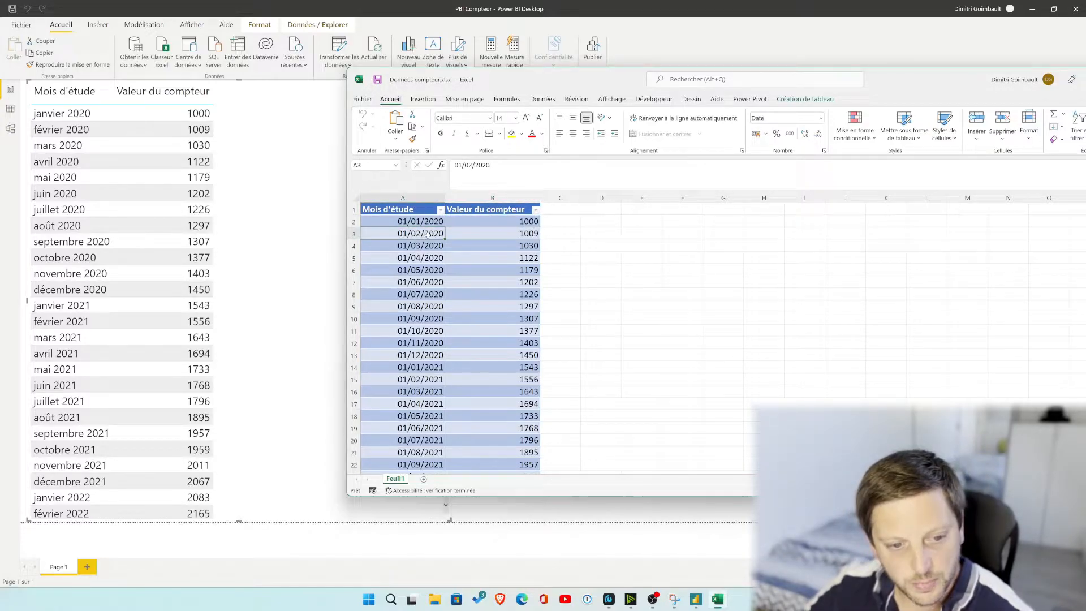
left_click(482, 236)
left_click(482, 243)
left_click(488, 257)
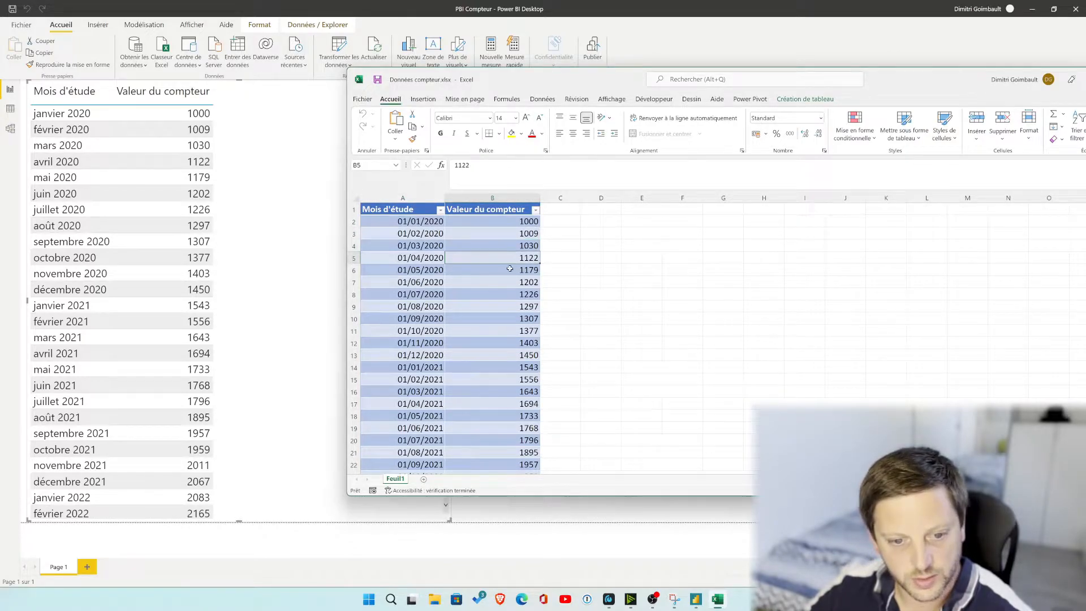
left_click(515, 222)
left_click(518, 231)
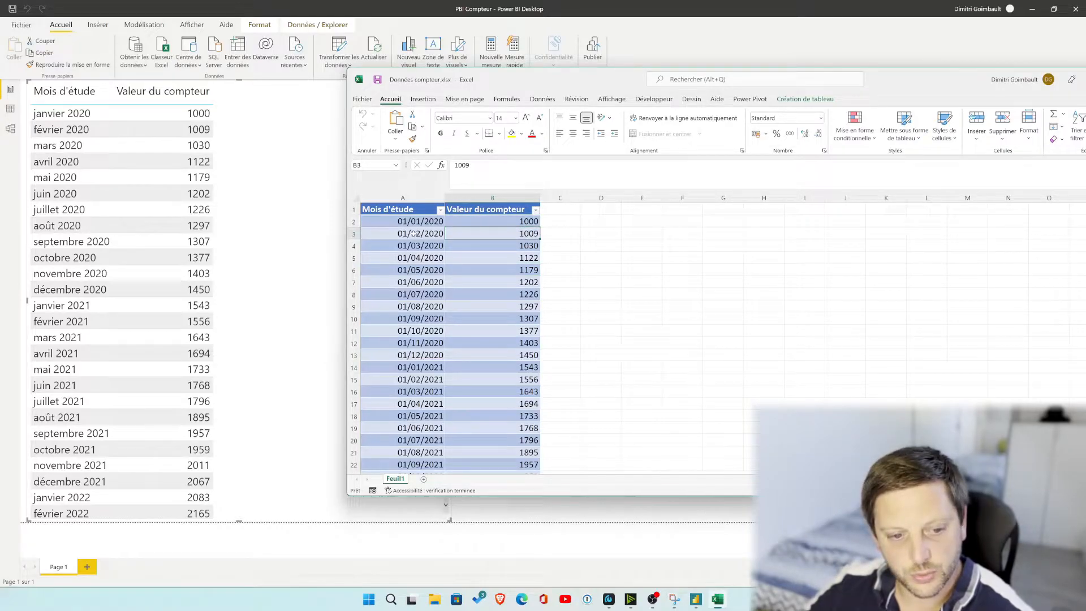
Enter 9 in C3 and the formula +1030-1009 in C4 to illustrate consumption as the difference between consecutive readings.
left_click(553, 233)
type("9")
key("Return")
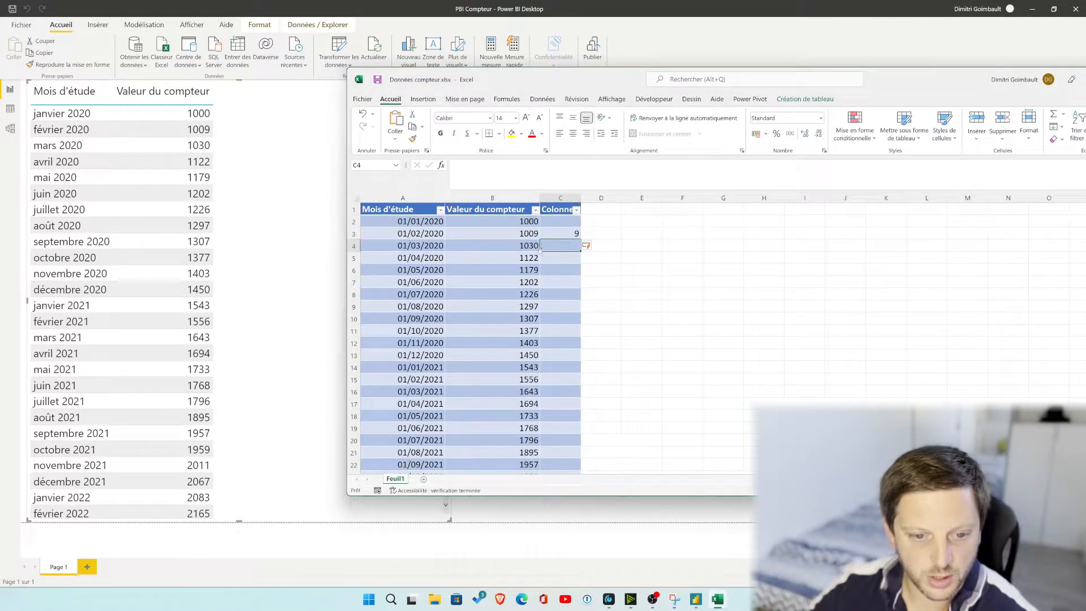
type("+1")
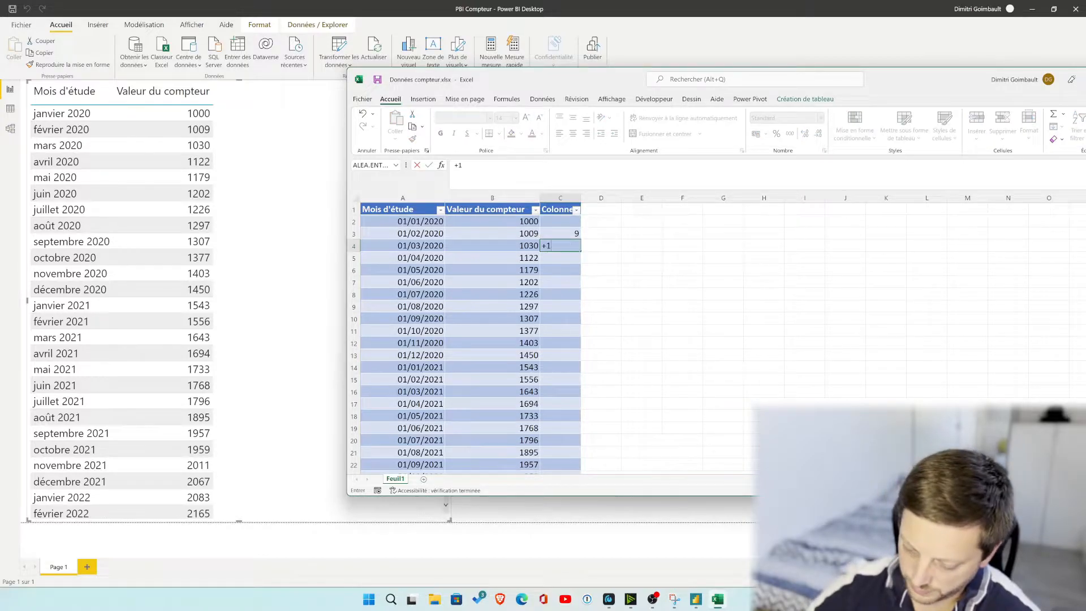
type("030-1009")
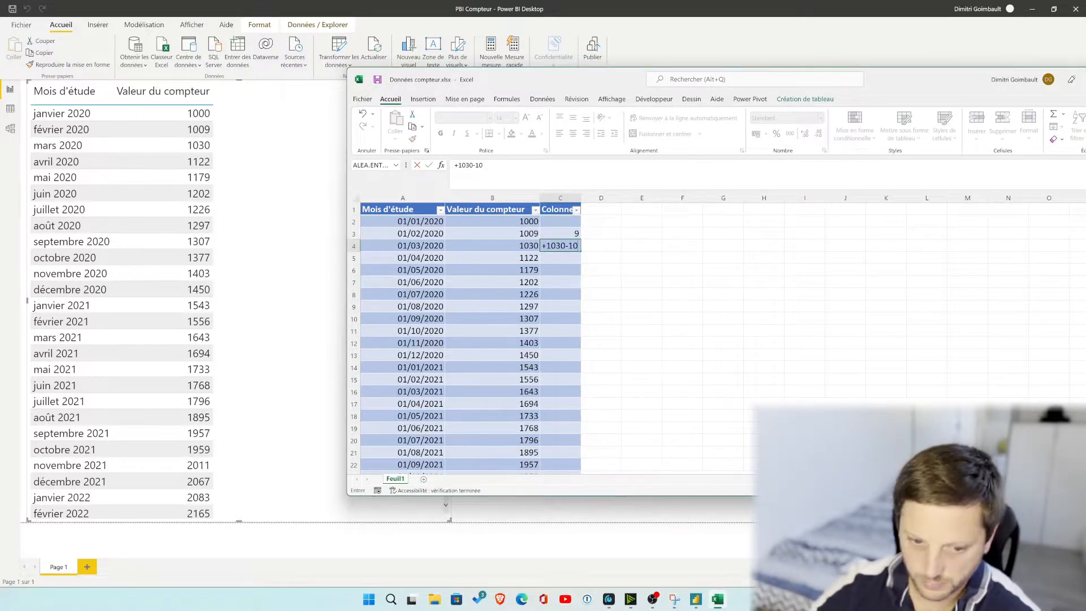
key("Return")
left_click(570, 246)
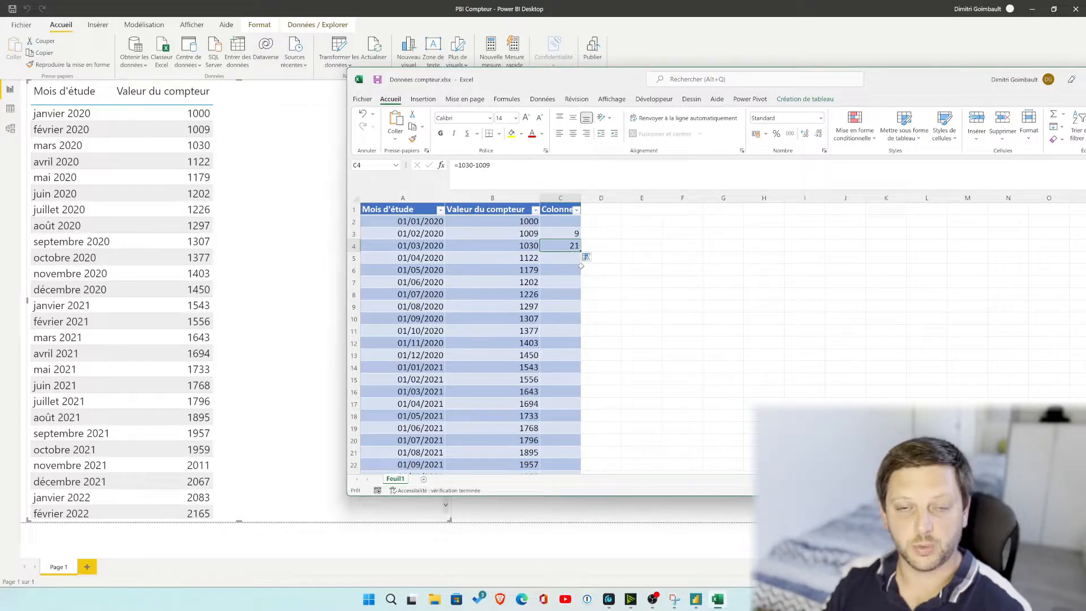
Delete column C containing the sample difference calculations from the worksheet.
right_click(563, 198)
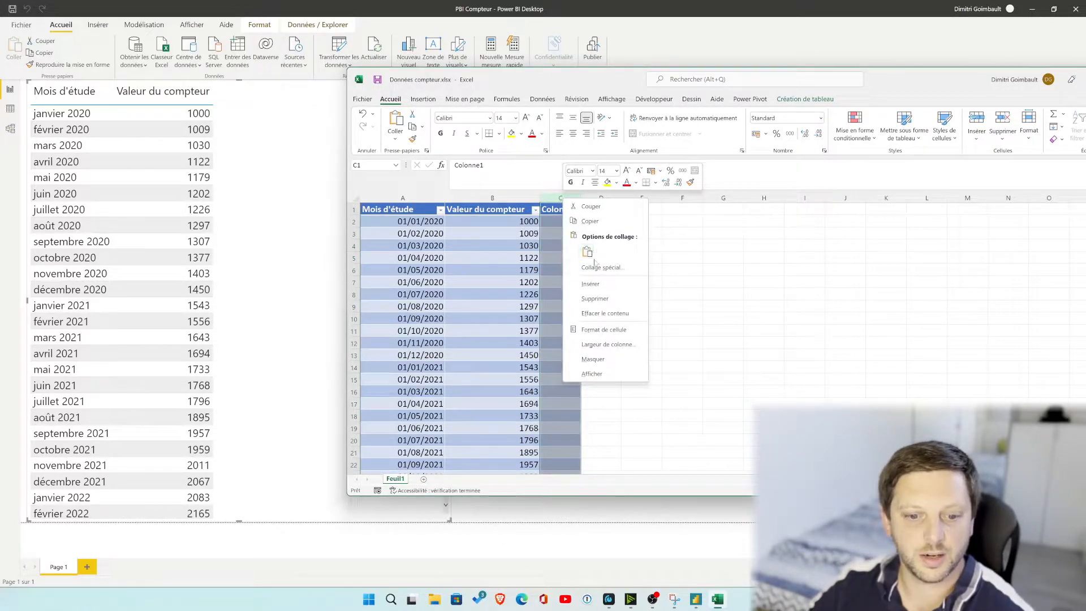
left_click(595, 298)
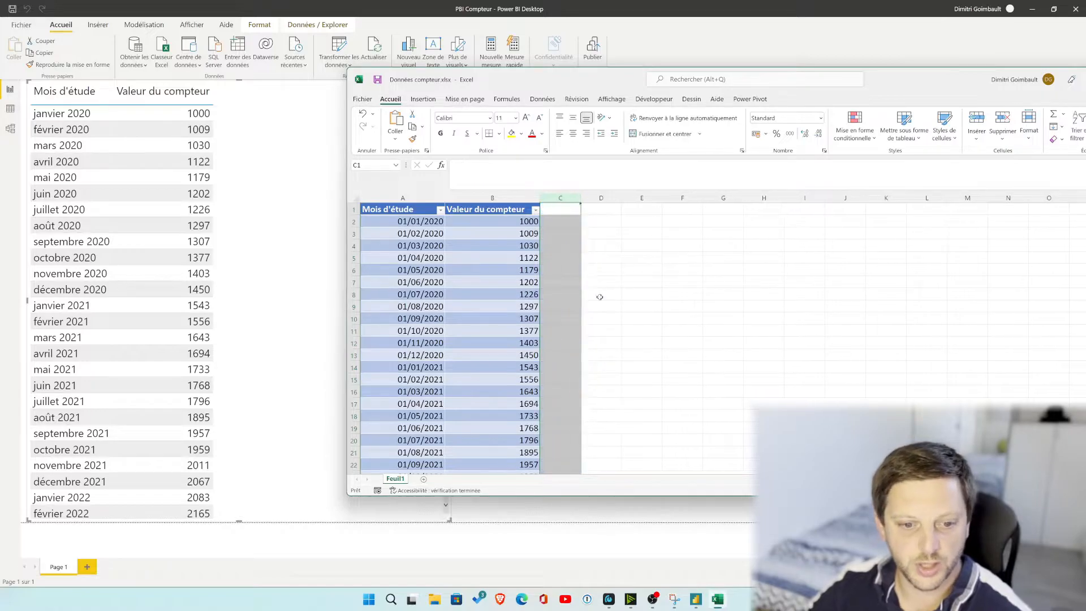
left_click(496, 271)
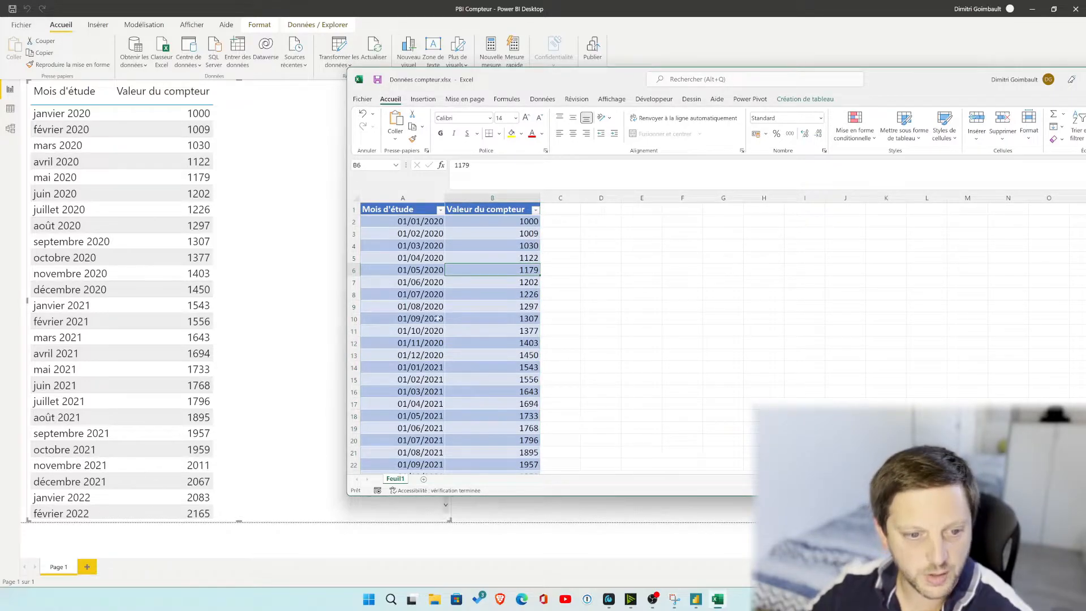
Switch to Power BI Desktop and move the meter readings table visual toward the middle of the report page.
left_click(732, 11)
left_click(520, 201)
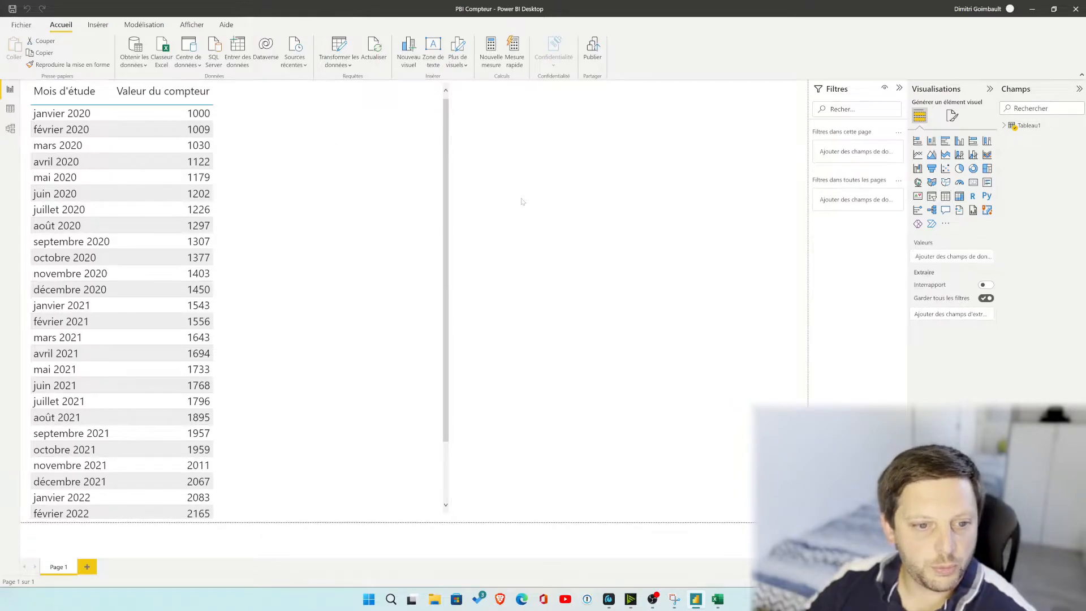
left_click(347, 145)
left_click_drag(232, 90, 432, 96)
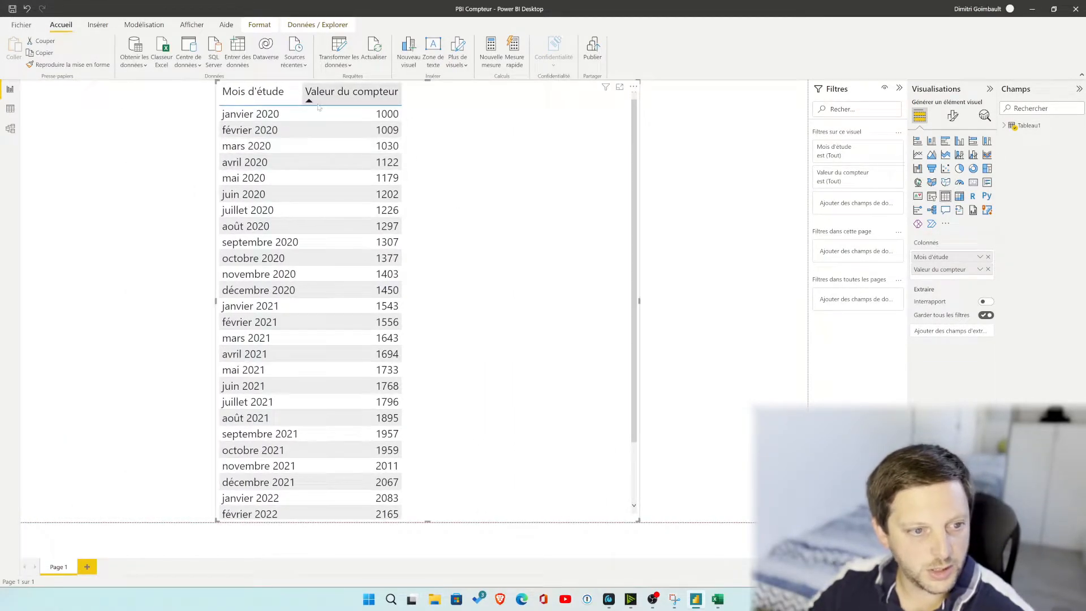
Open the Power Query editor and review the Source, Navigation and Type modifié steps of the Tableau1 query.
left_click(339, 48)
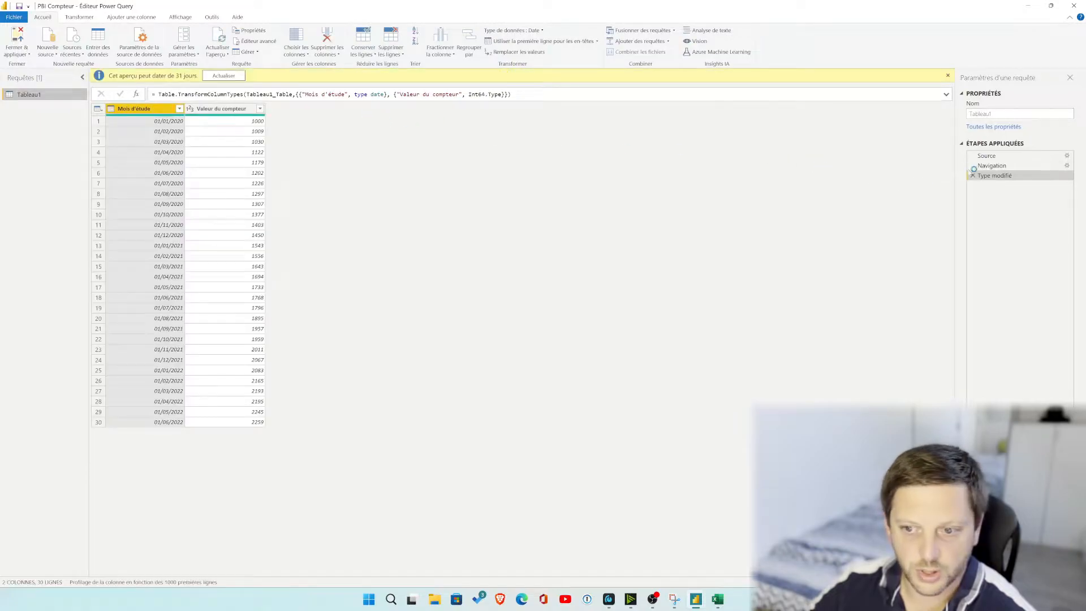
left_click(993, 164)
left_click(990, 156)
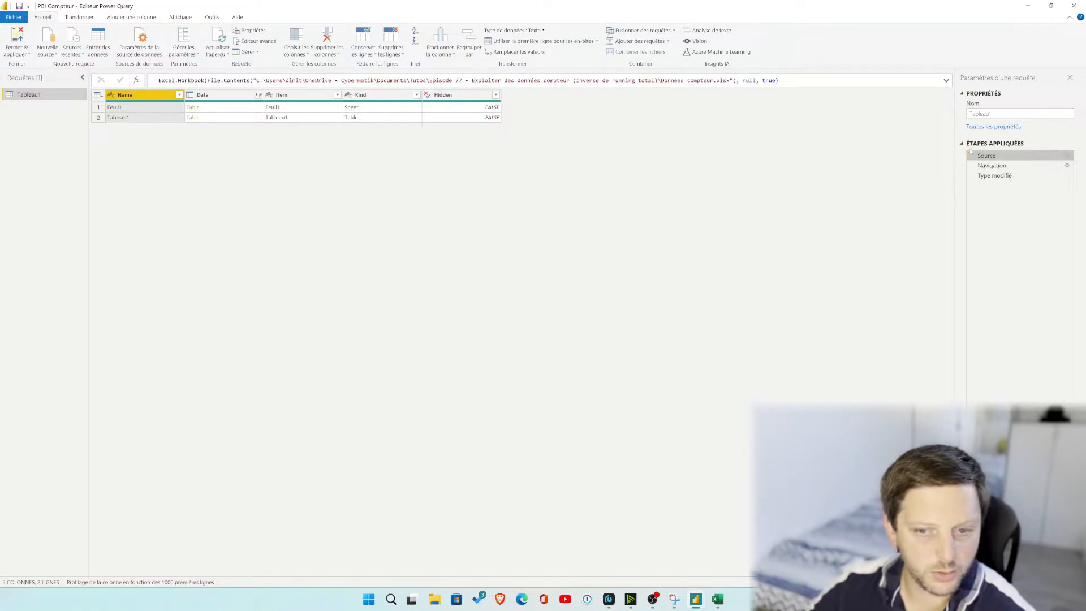
left_click(991, 165)
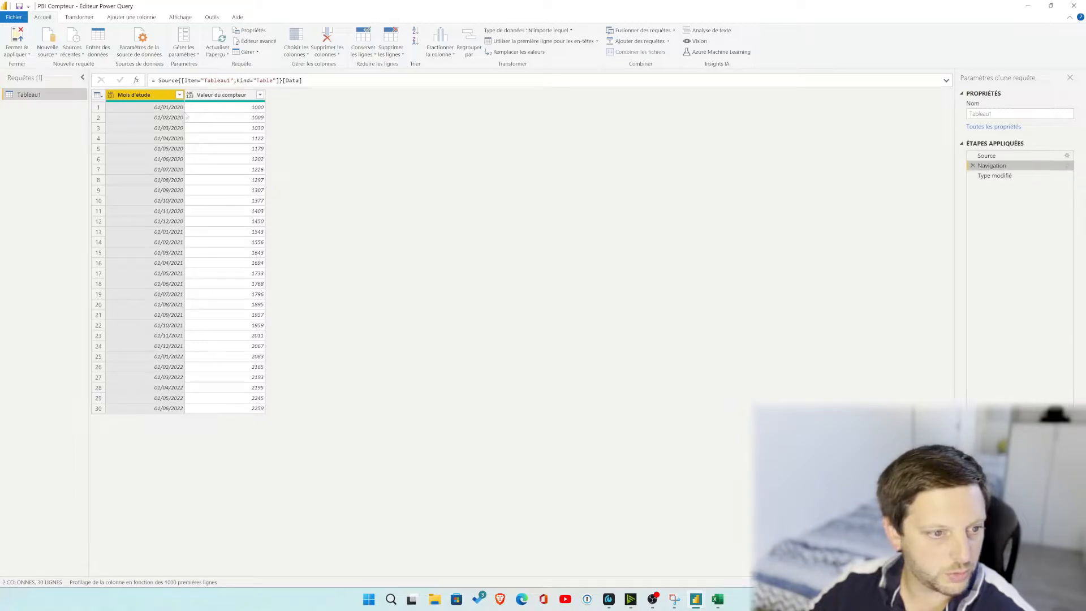
left_click(993, 175)
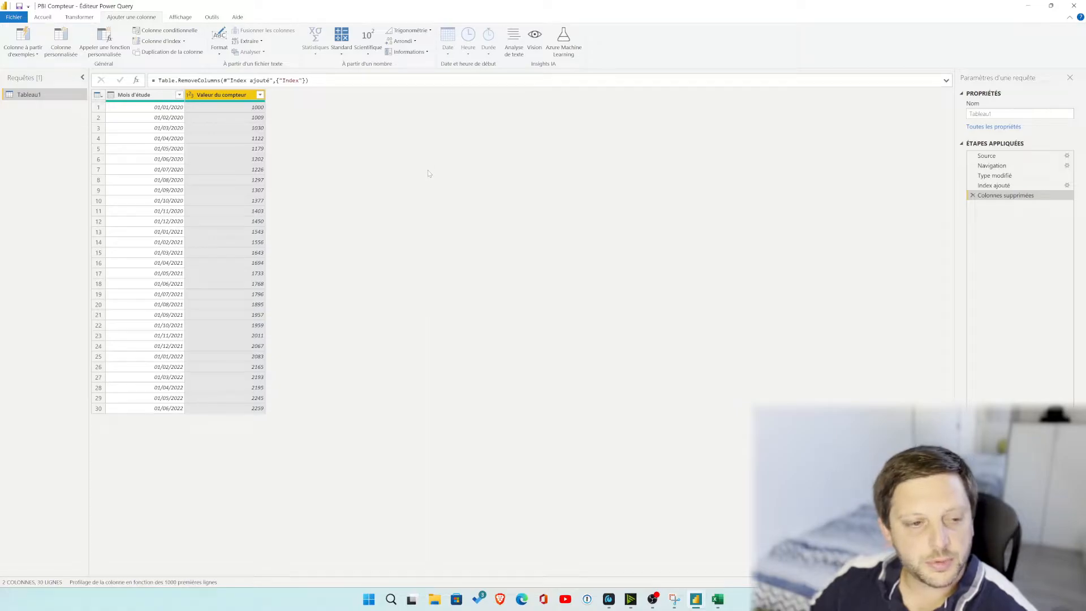
Sort the Tableau1 rows by the Mois d'étude column in ascending order.
left_click(180, 96)
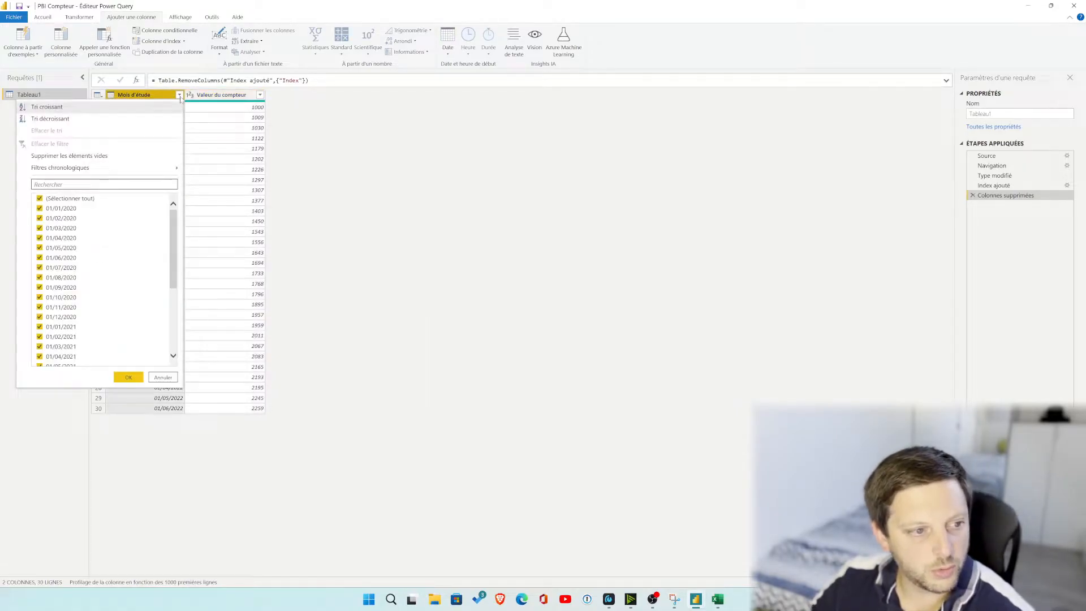
left_click(468, 228)
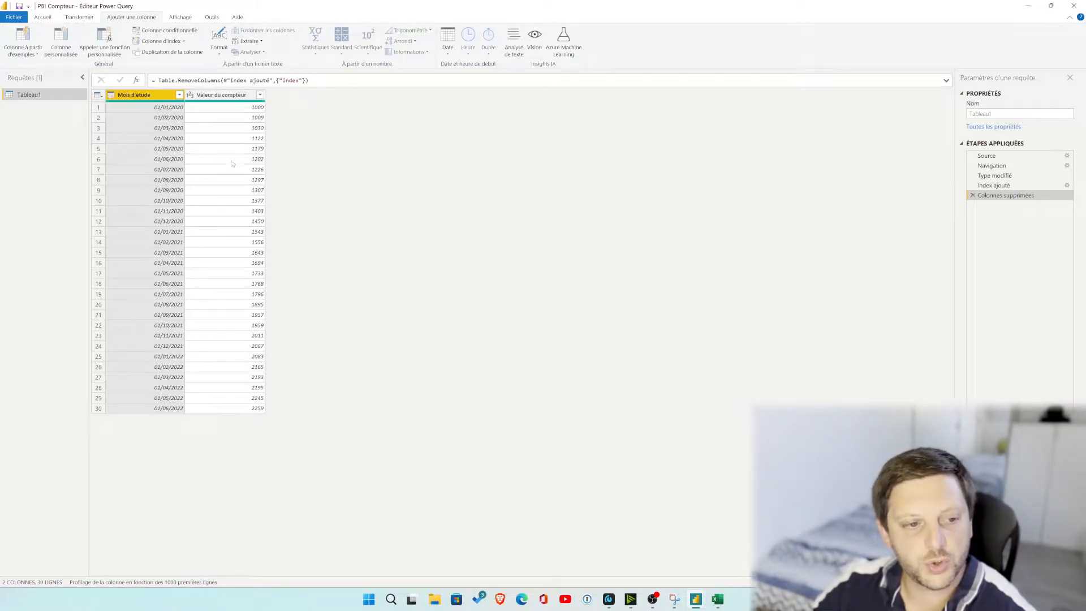
left_click(179, 95)
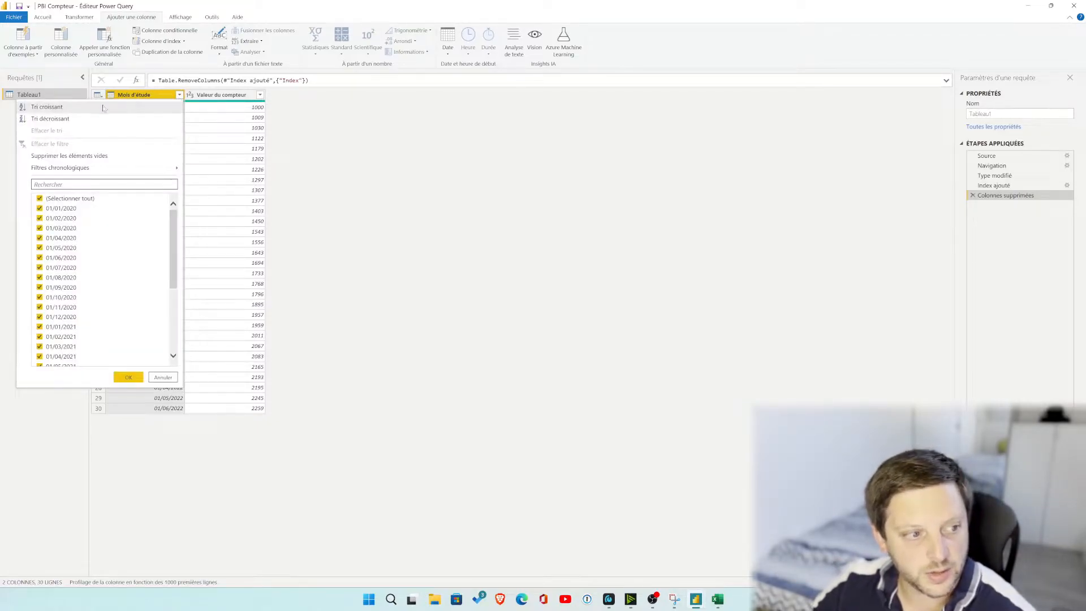
left_click(66, 113)
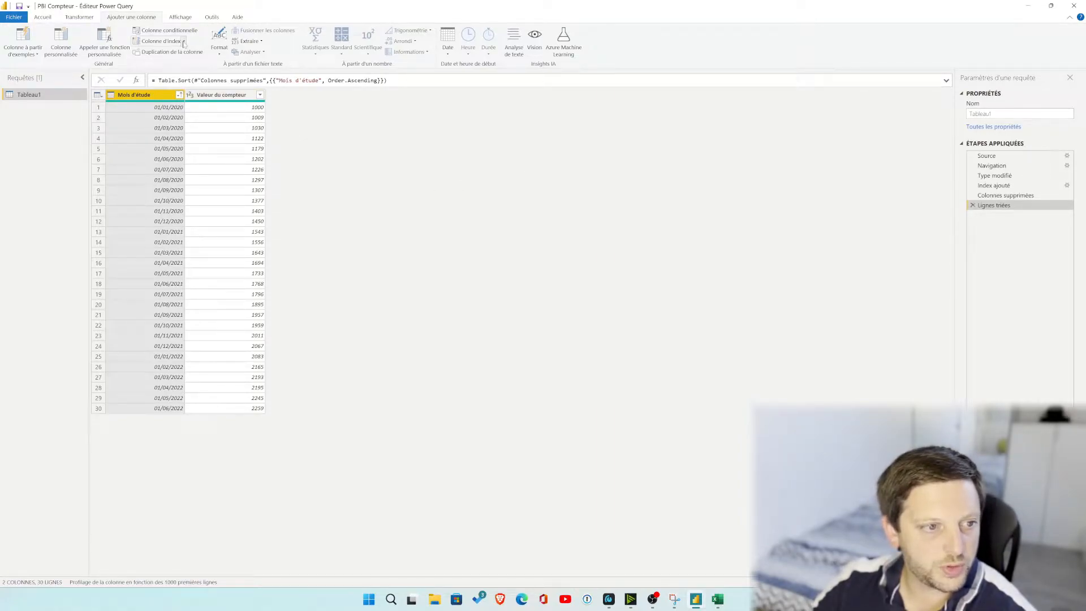
Add two index columns to Tableau1, the first starting from 0 and the second starting from 1.
left_click(184, 41)
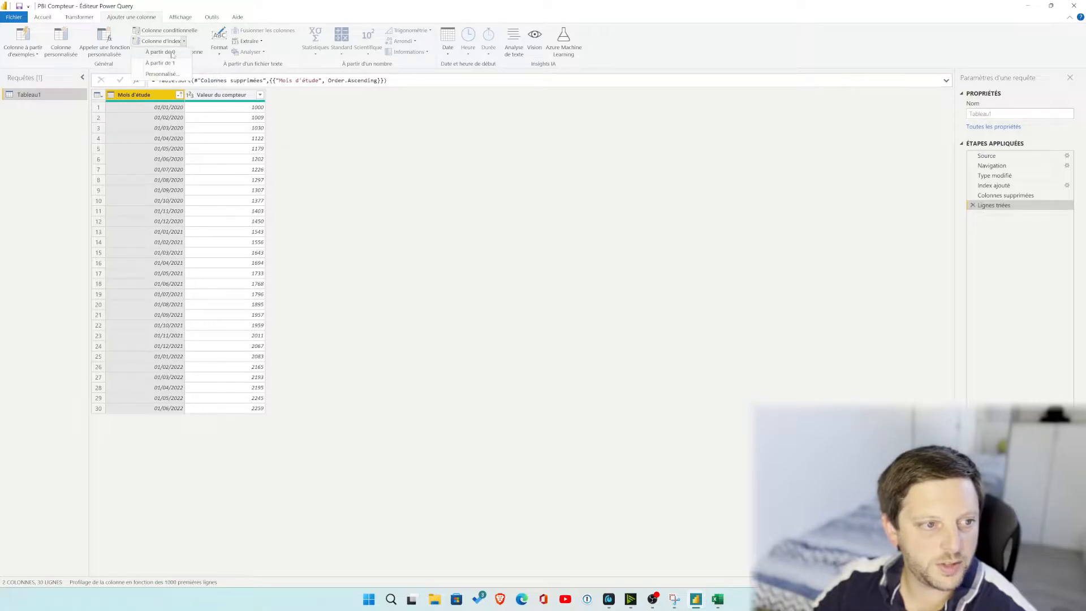
left_click(173, 52)
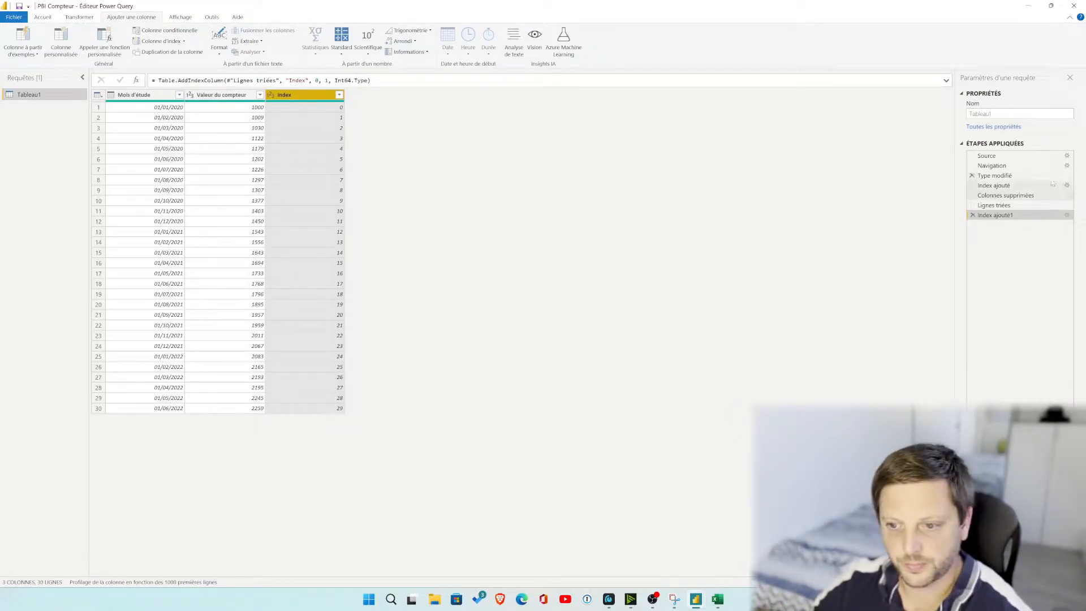
left_click(320, 98)
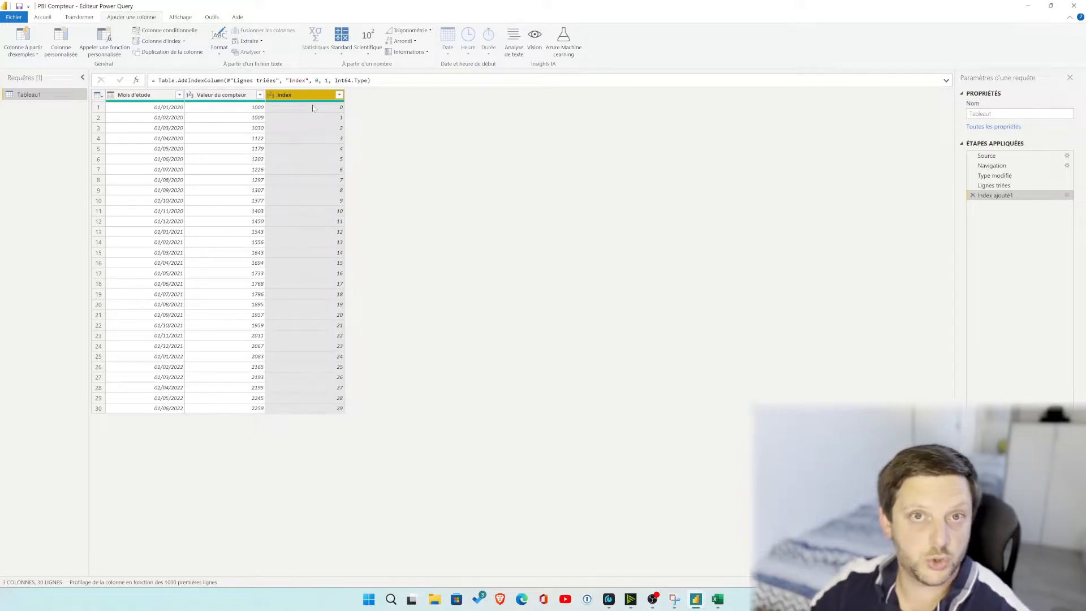
left_click(180, 42)
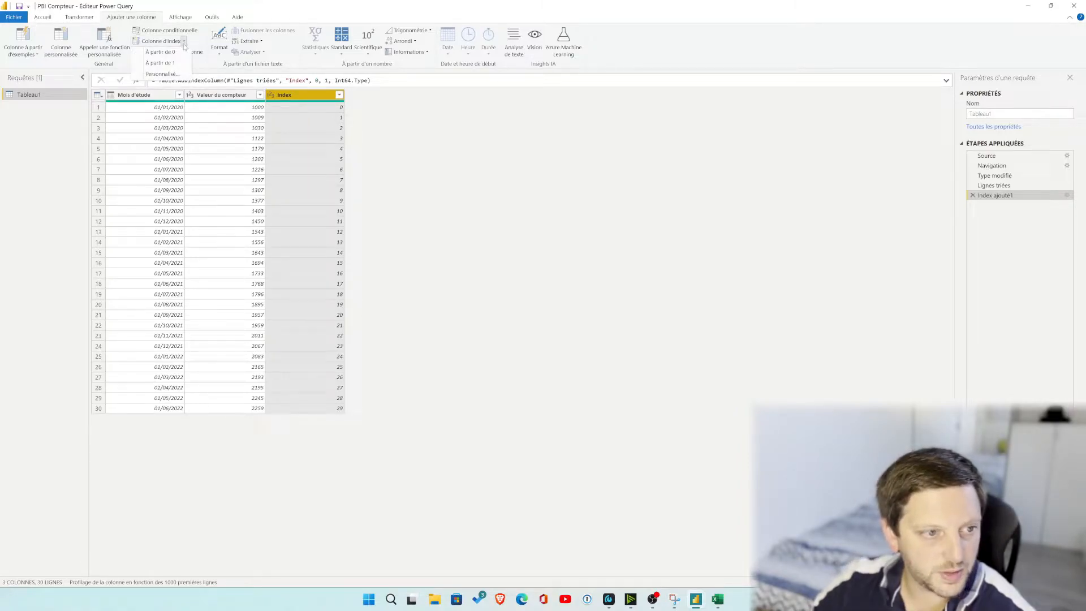
left_click(161, 63)
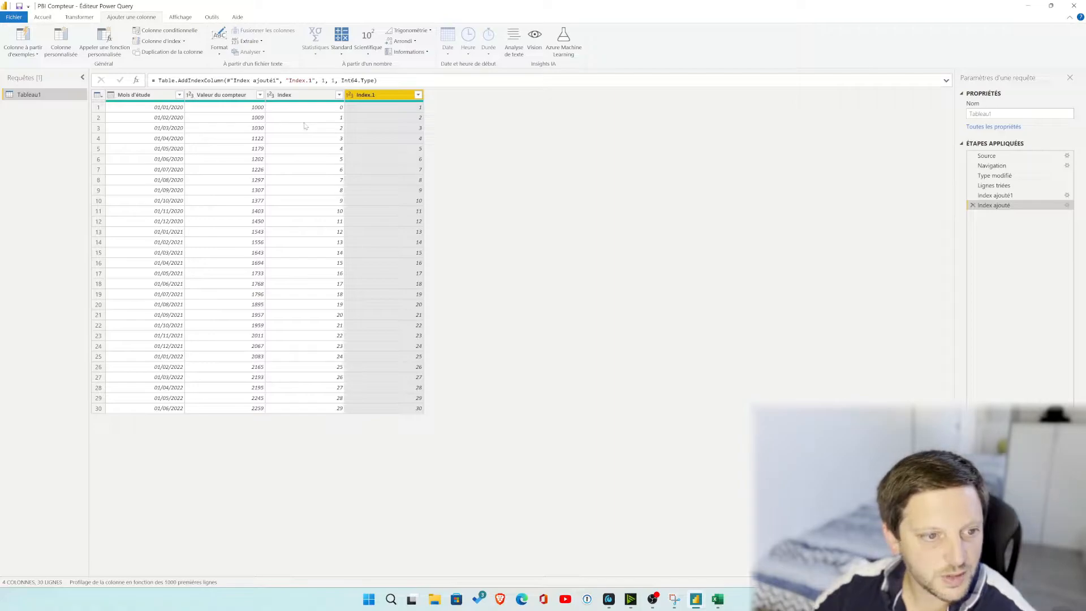
left_click(304, 119)
left_click(377, 127)
left_click(379, 118)
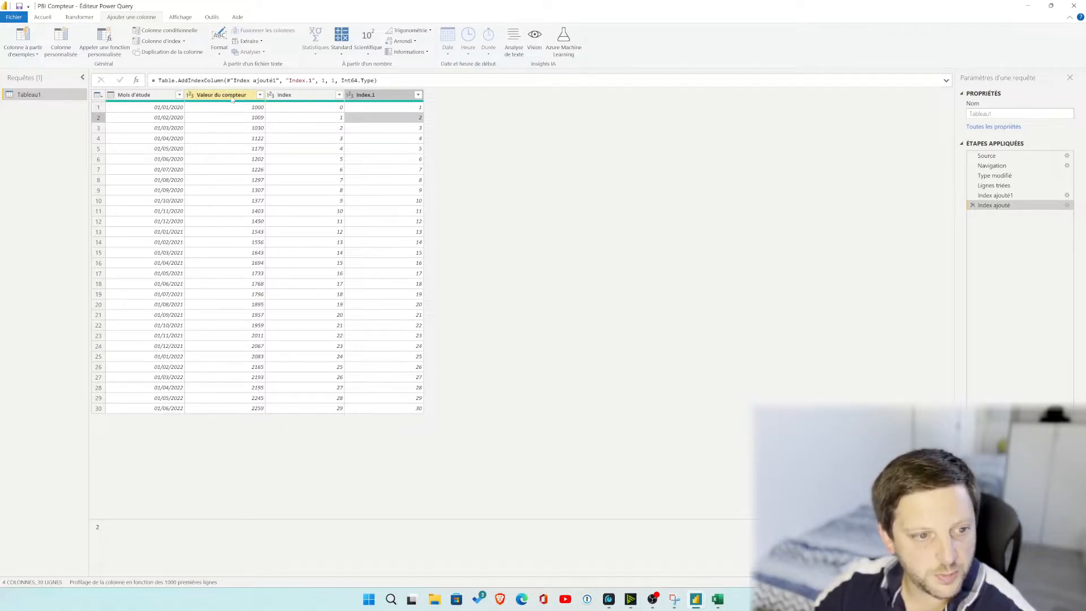
Merge the Tableau1 query with itself using a left outer join, matching Index in the first table to Index.1 in the second.
left_click(50, 18)
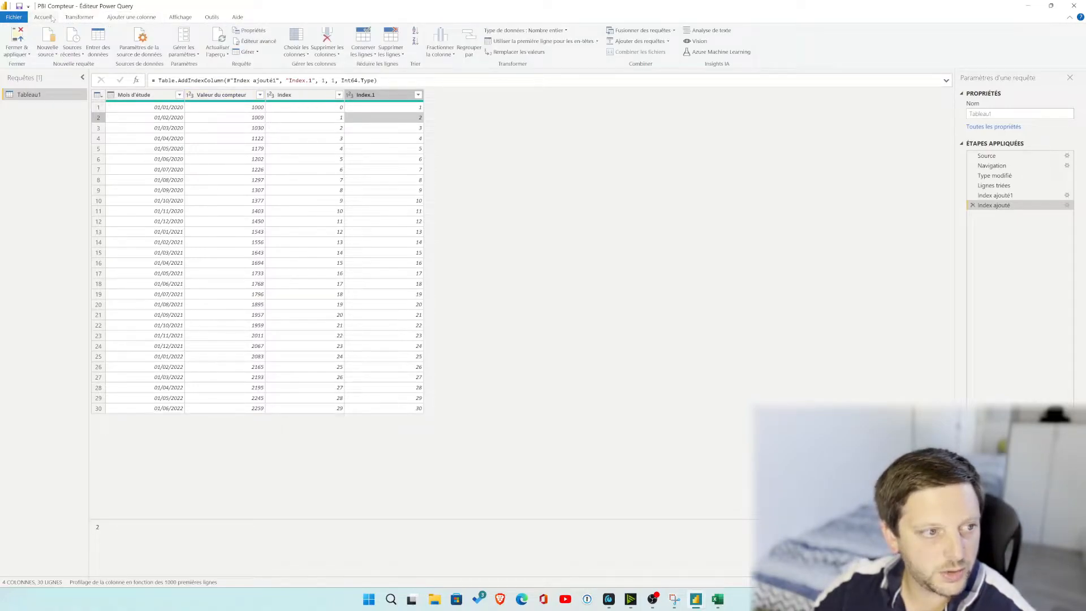
left_click(674, 31)
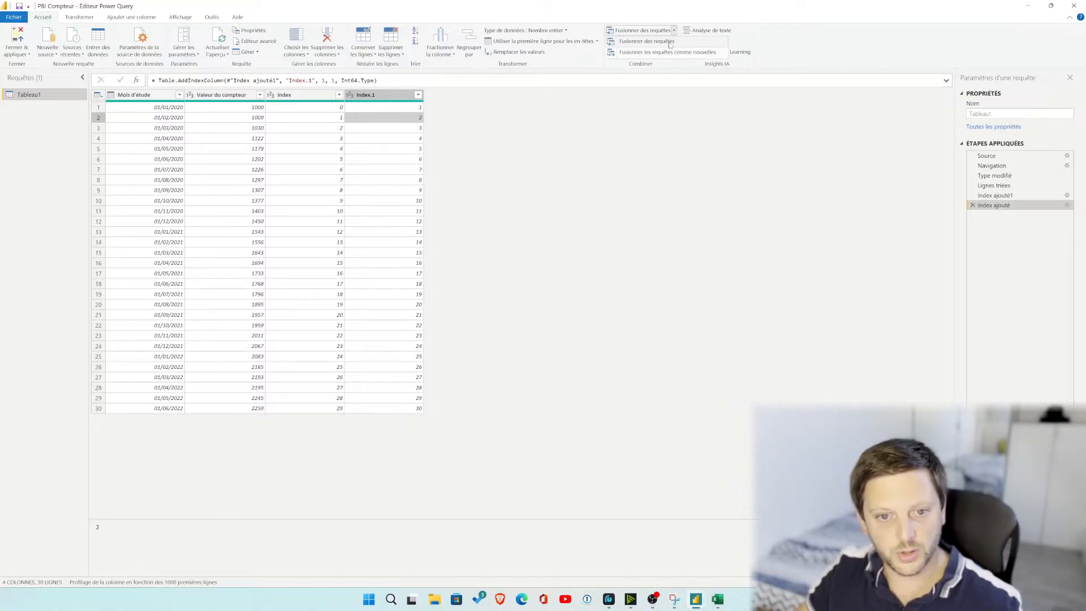
left_click(670, 42)
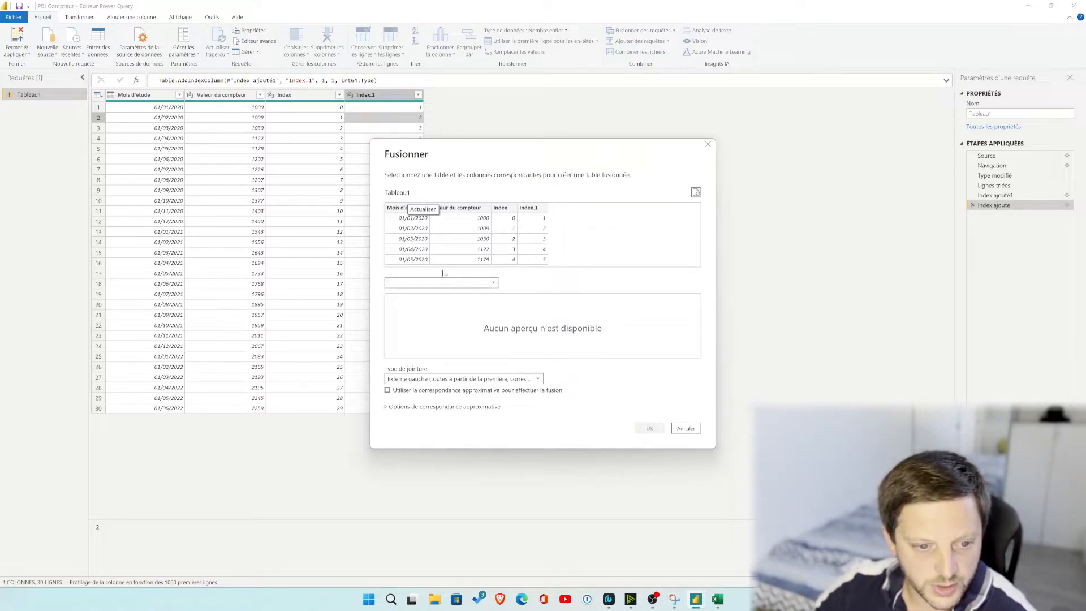
left_click(453, 283)
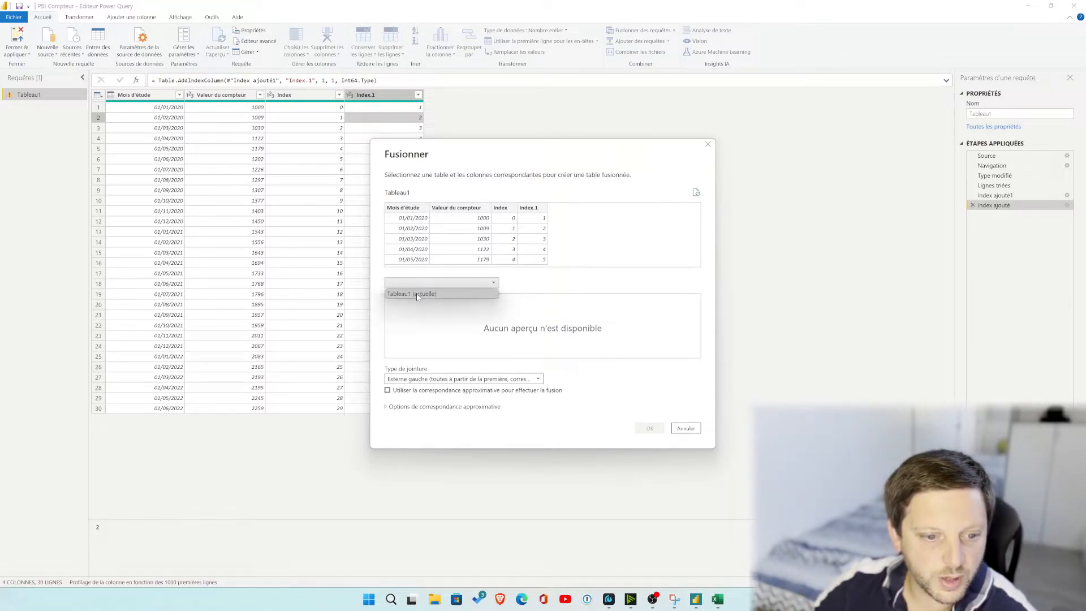
left_click(418, 293)
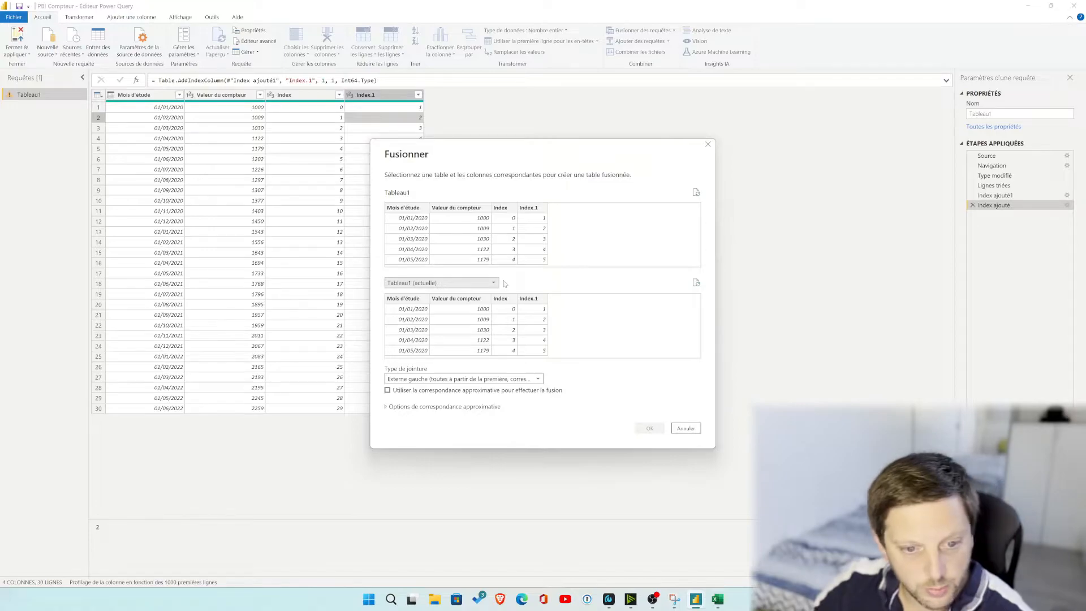
left_click(505, 210)
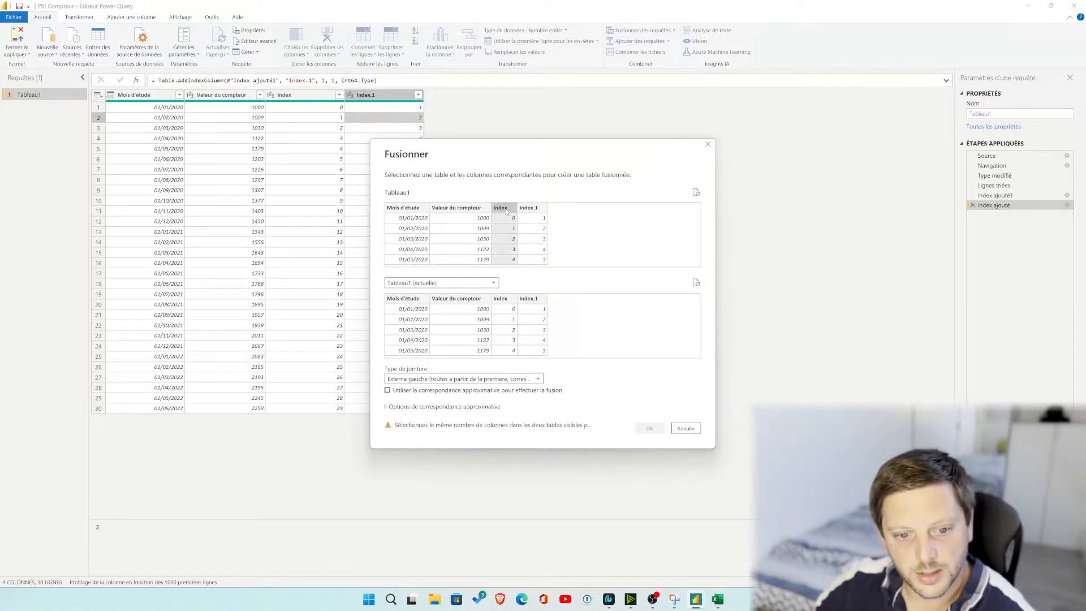
left_click(532, 300)
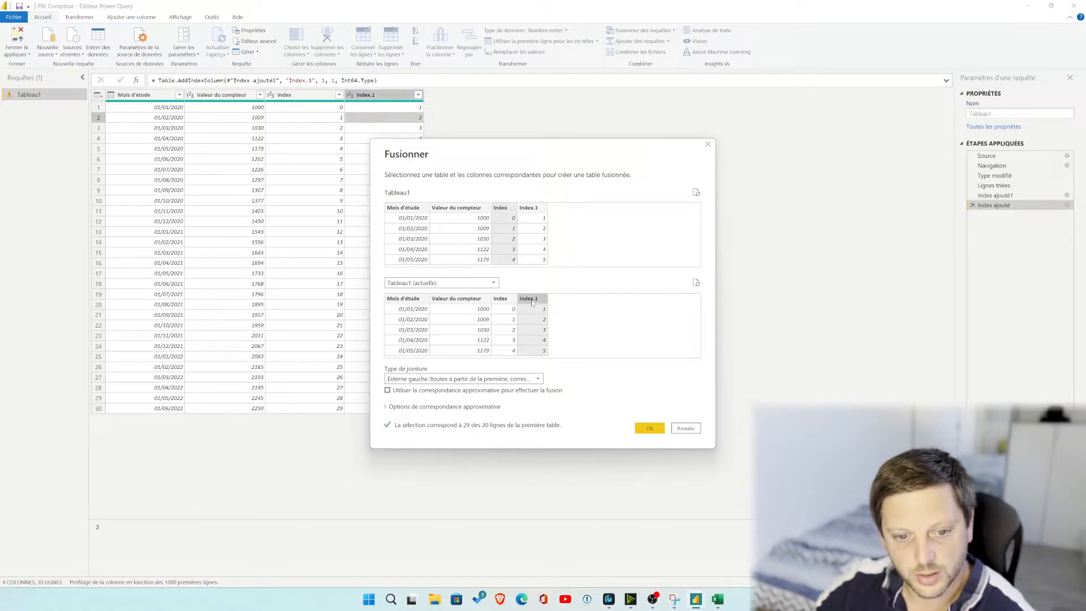
left_click(648, 428)
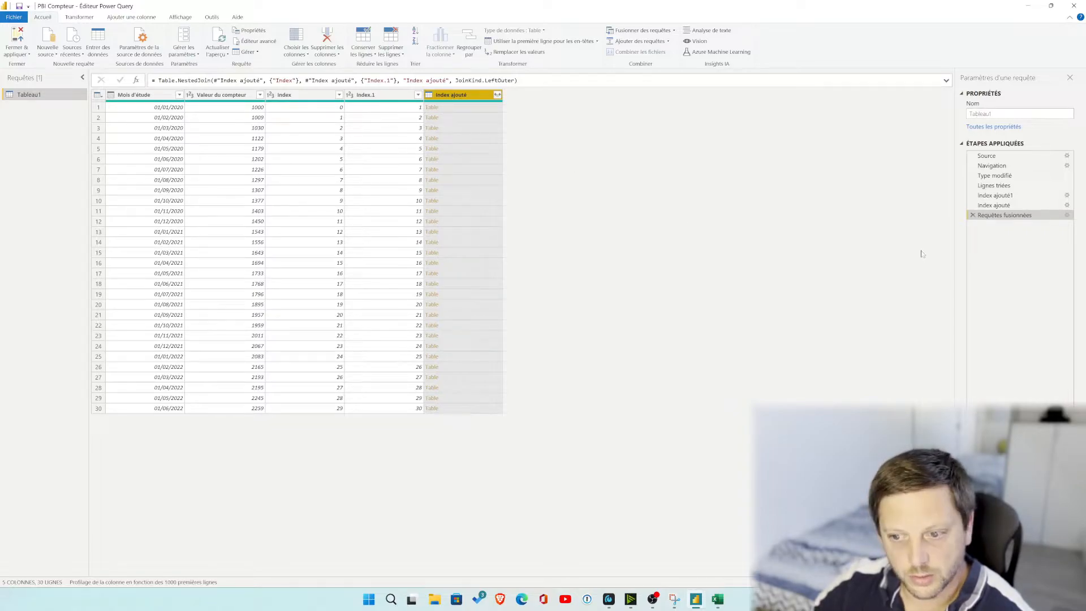
Review the merge settings, then expand the merged Index ajouté column to only Valeur du compteur, keeping the original column name as prefix.
left_click(1067, 215)
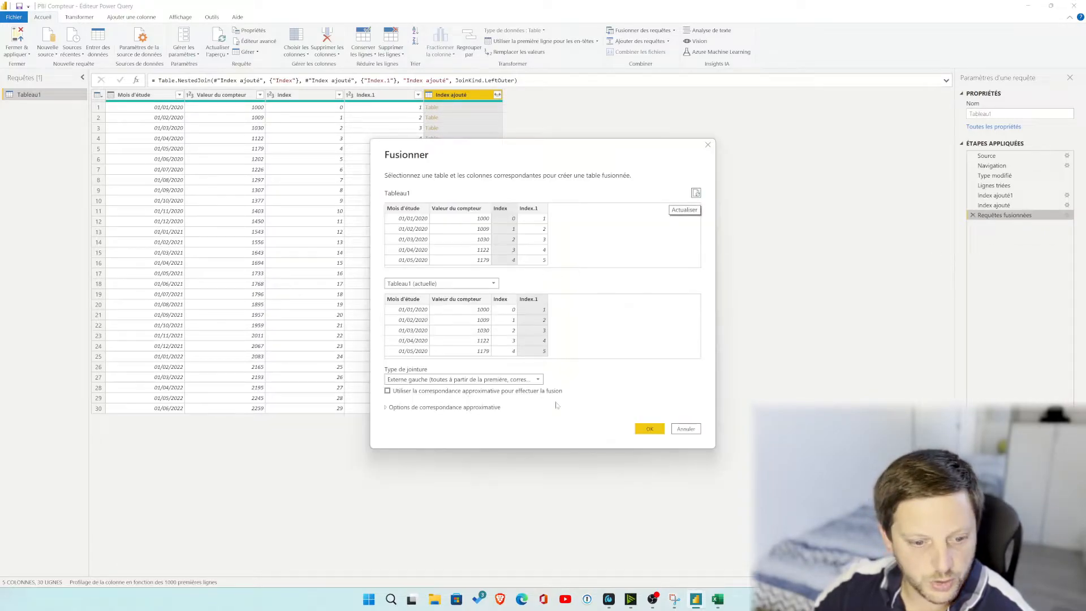
left_click(707, 145)
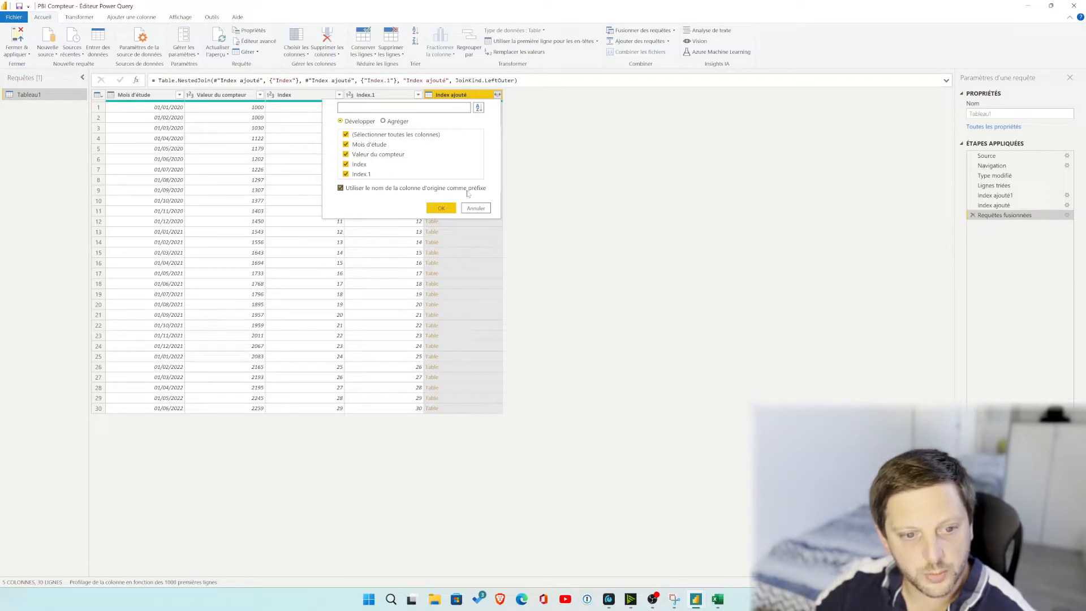
left_click(346, 135)
left_click(346, 154)
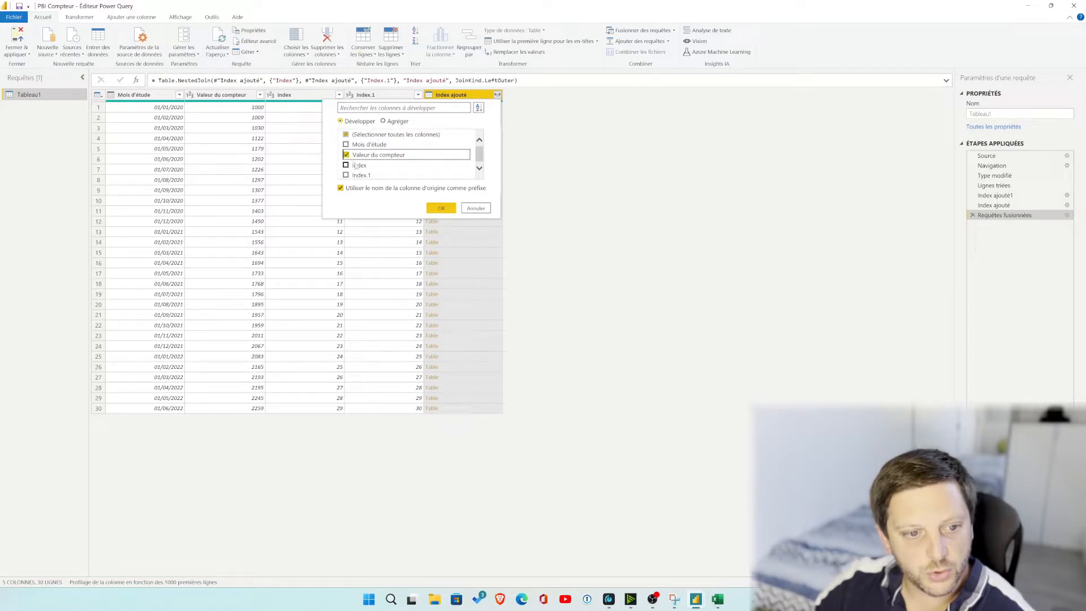
left_click(441, 208)
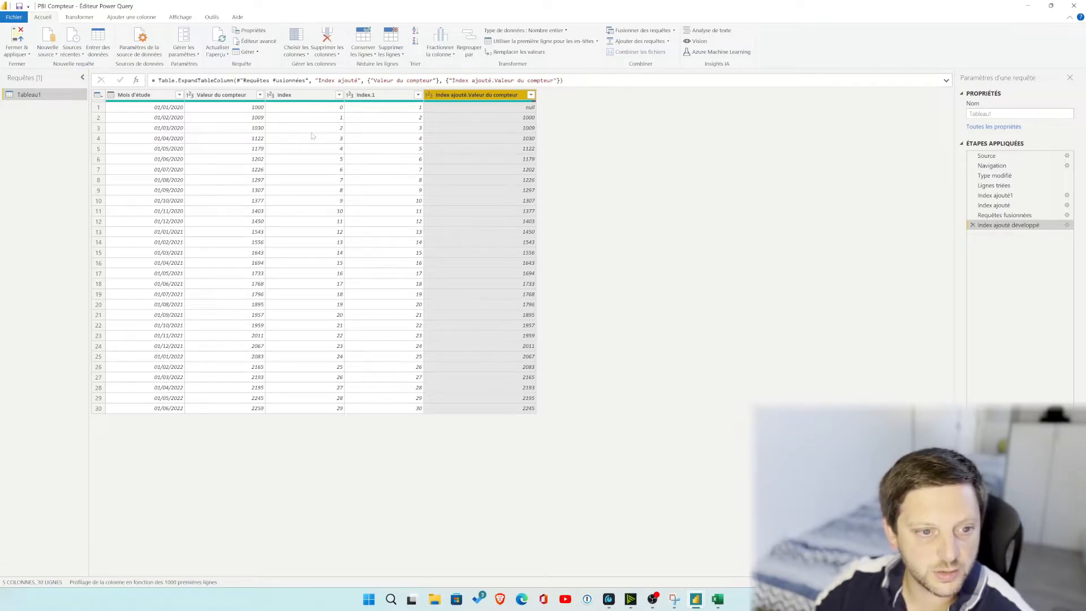
Review the settings of the Index ajouté développé and Requêtes fusionnées steps to see how the offset indexes match up.
left_click(1067, 226)
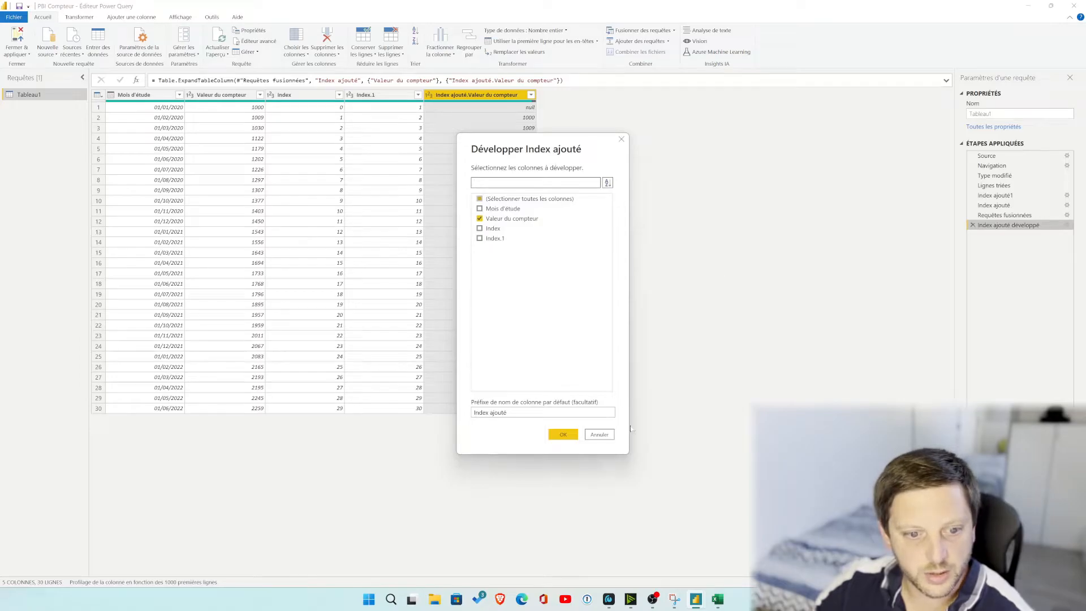
left_click(611, 435)
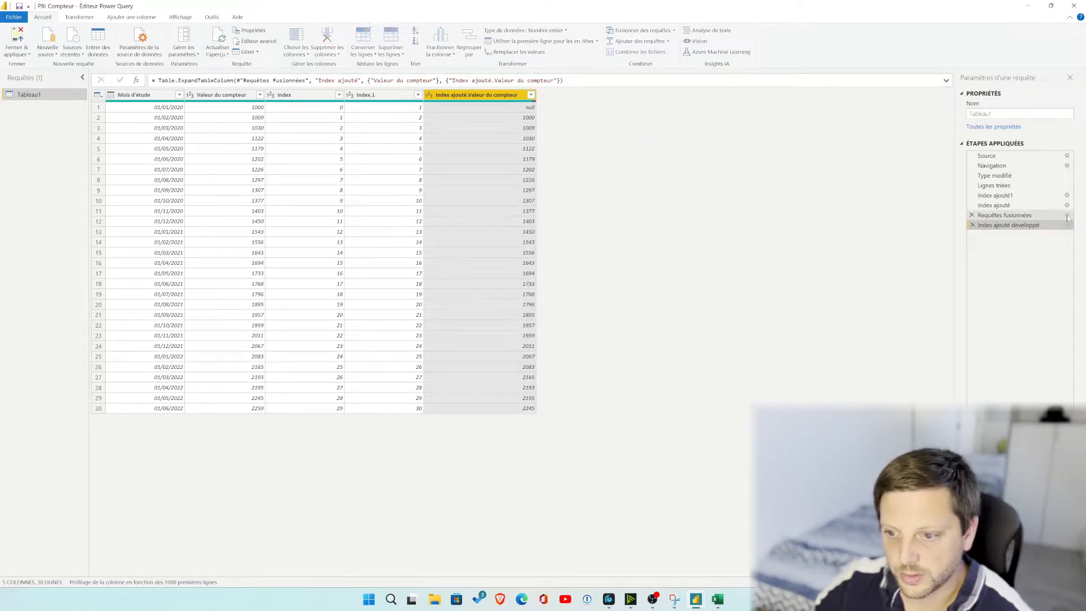
left_click(1067, 216)
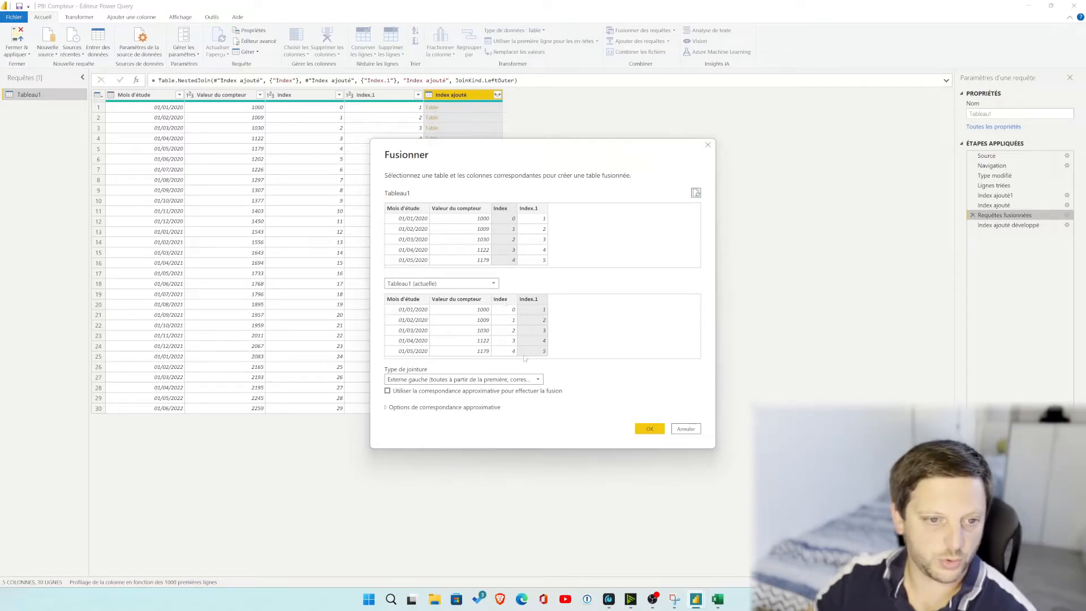
left_click(650, 429)
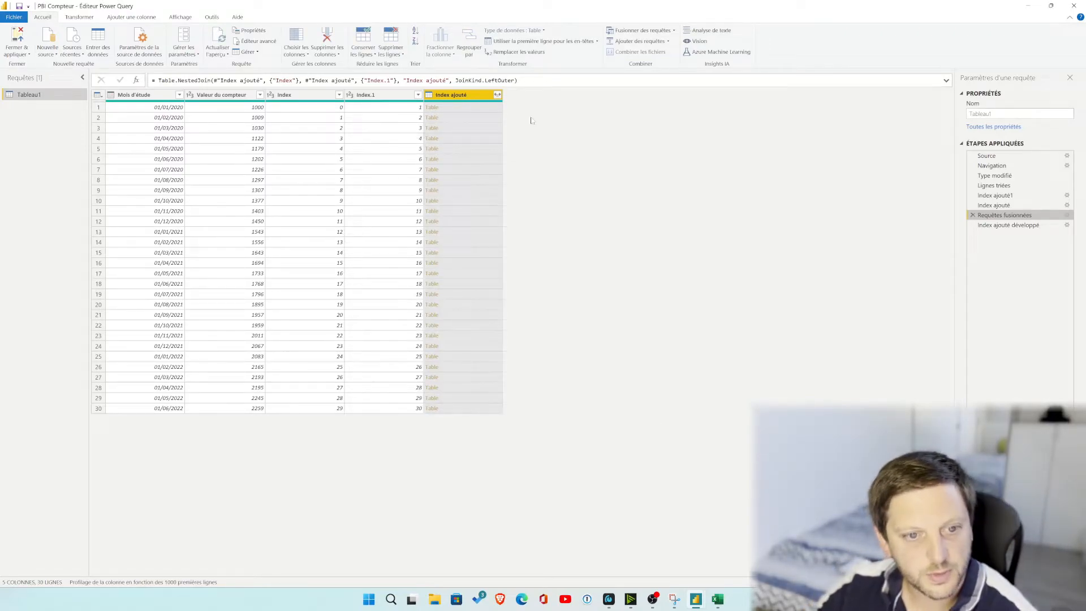
left_click(498, 95)
key("Escape")
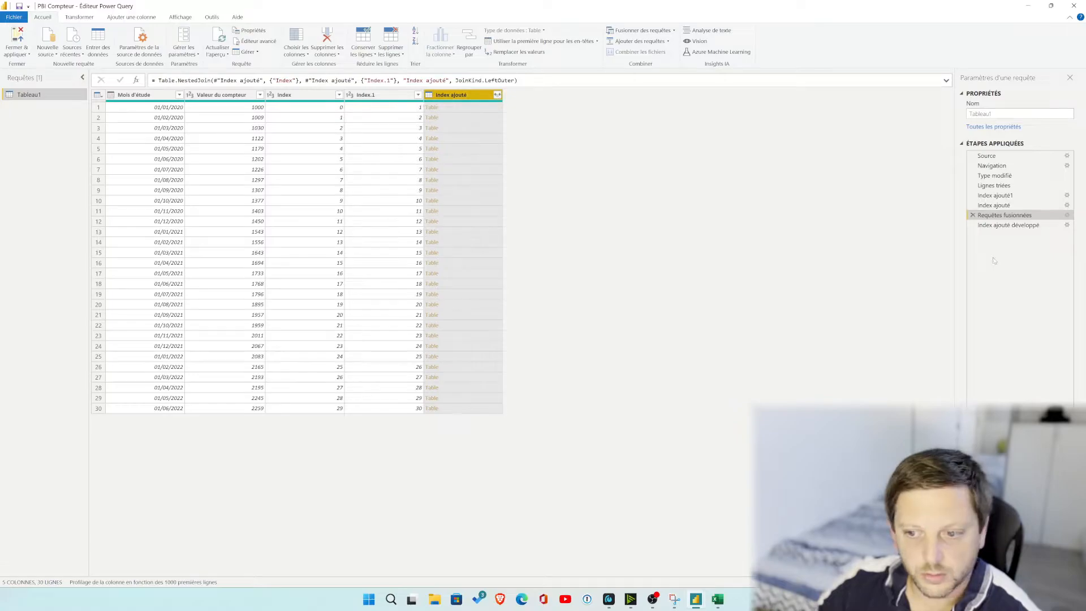
left_click(1002, 227)
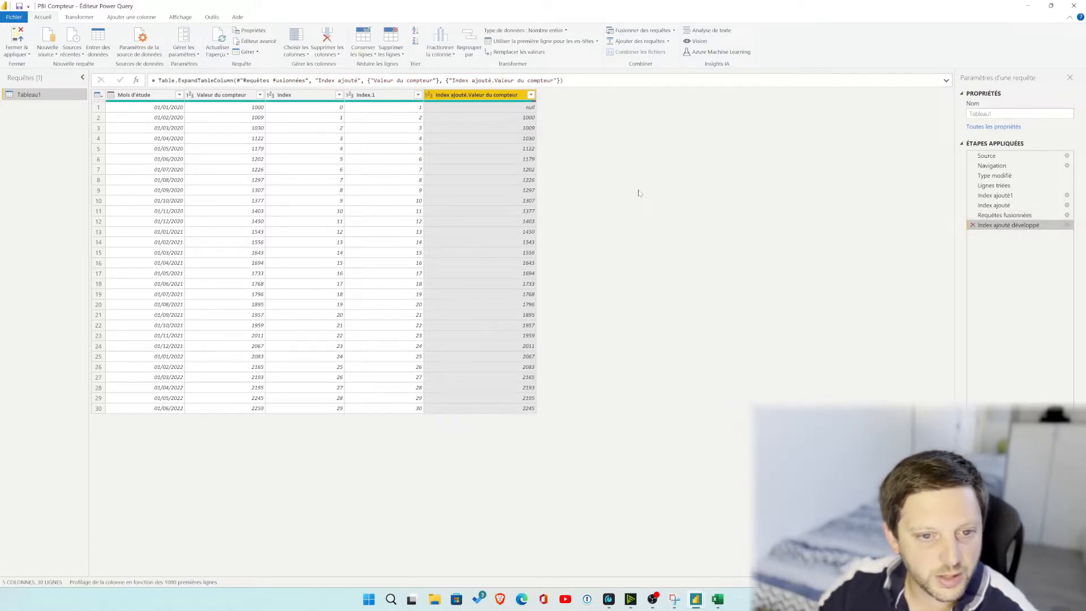
Start a custom column in Tableau1 and name it Consomamtion du mois.
left_click(130, 17)
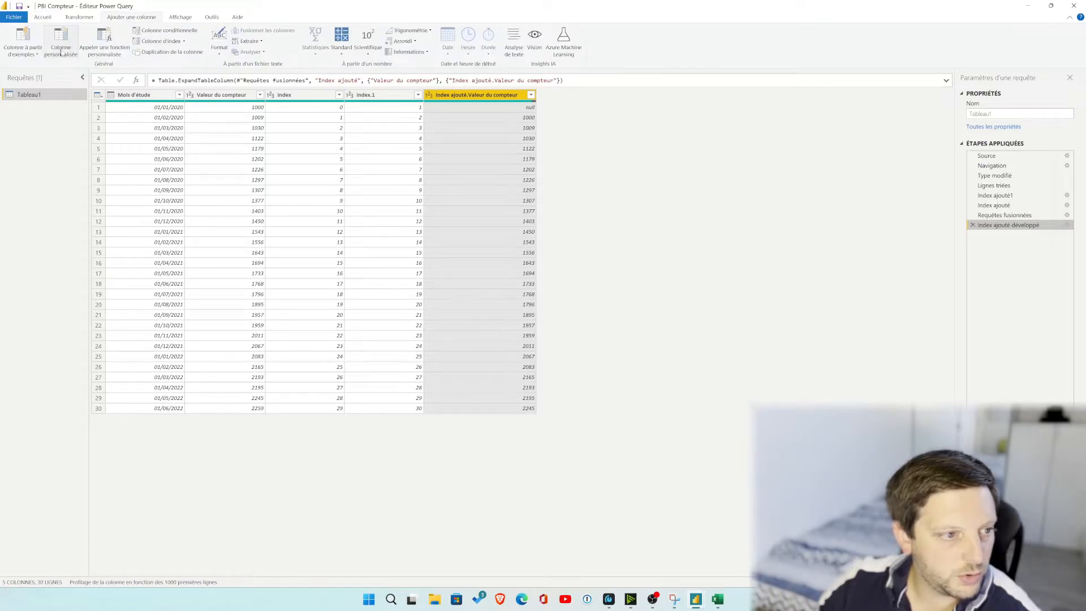
left_click(61, 45)
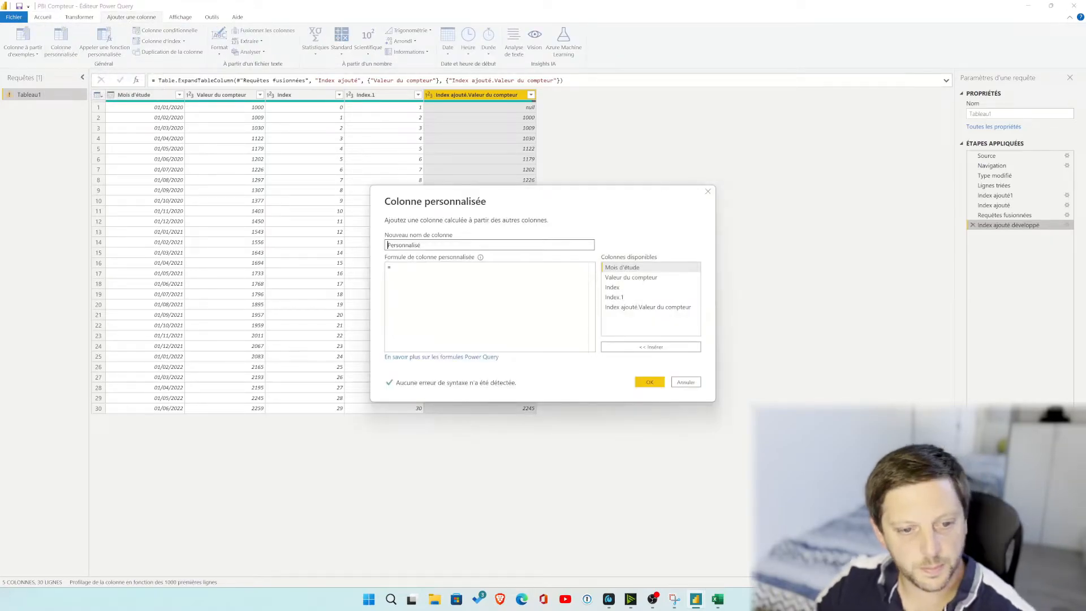
key("BackSpace")
key("BackSpace")
key("BackSpace")
key("BackSpace")
key("BackSpace")
key("BackSpace")
key("BackSpace")
key("BackSpace")
key("BackSpace")
key("BackSpace")
key("BackSpace")
key("BackSpace")
type("Consomamtion diu")
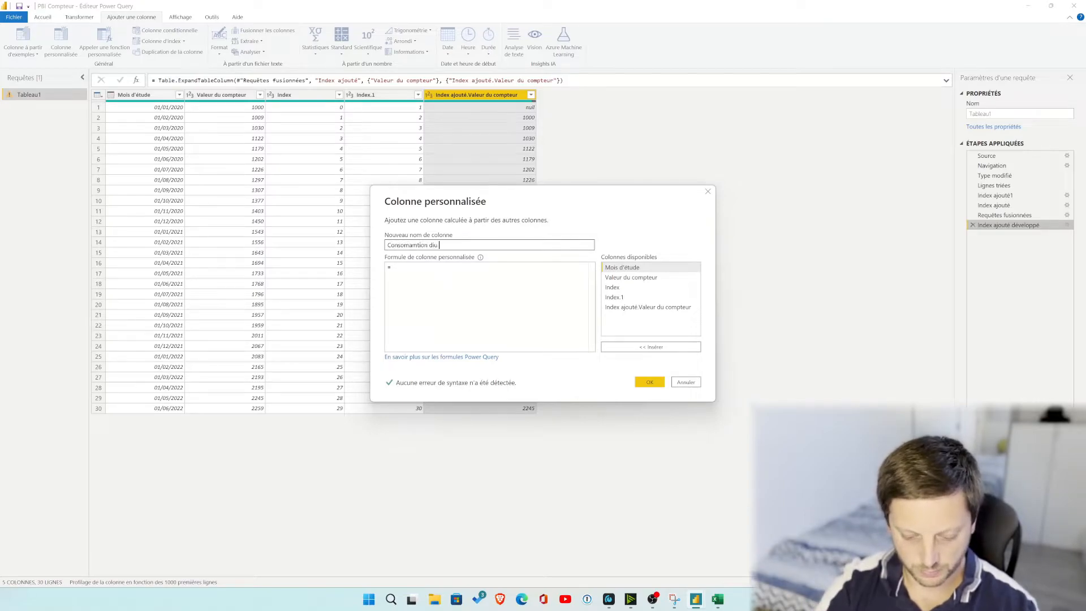
key("BackSpace")
key("BackSpace")
type("u mois")
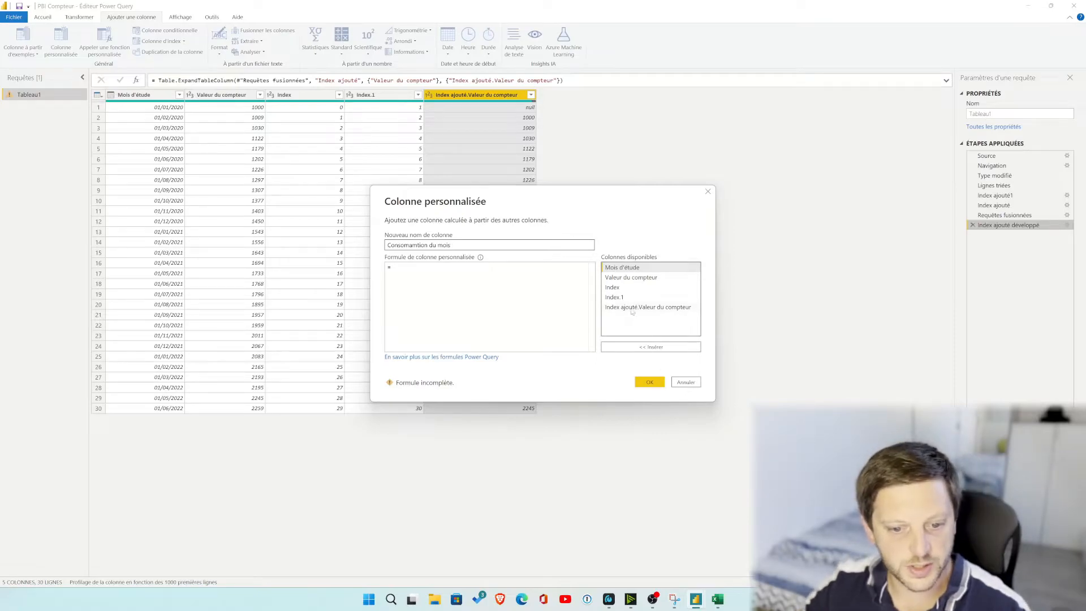
Define the custom column's formula as [Valeur du compteur]-[Index ajouté.Valeur du compteur] and create the column.
double_click(631, 277)
type("-")
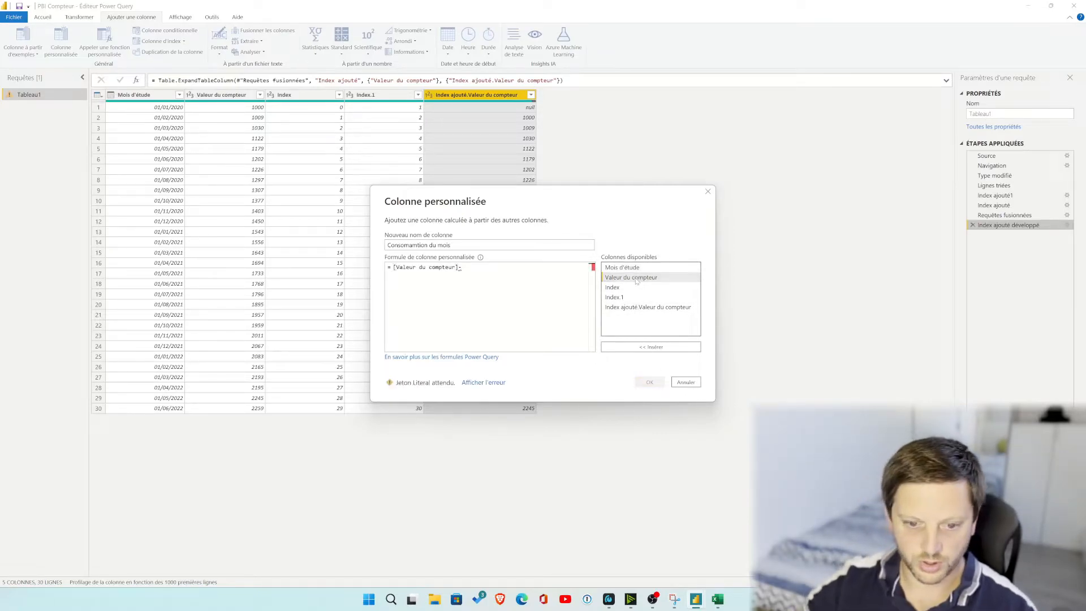
double_click(645, 307)
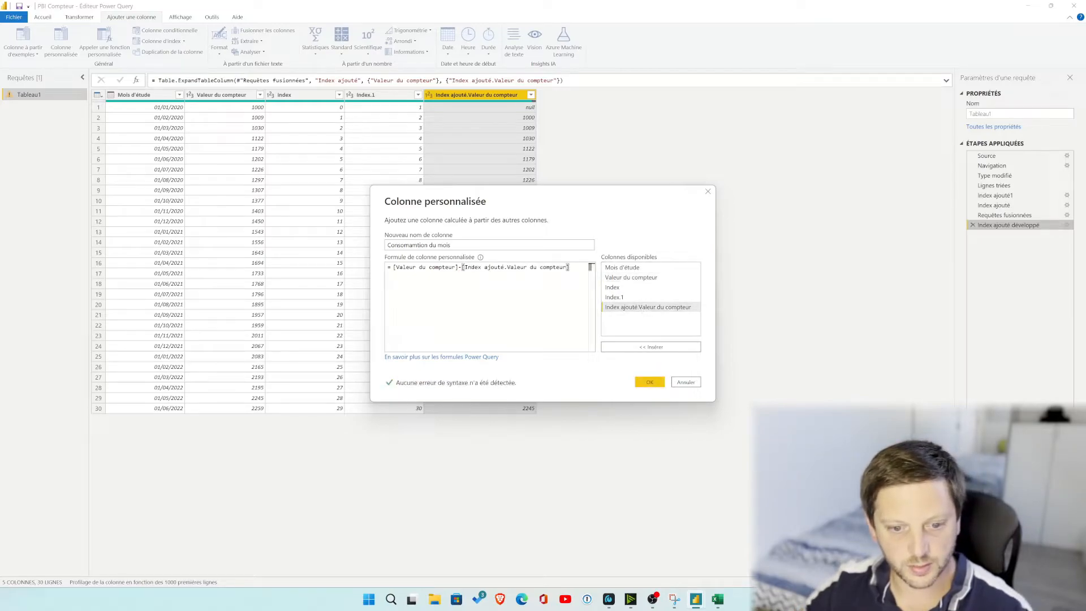
left_click(648, 382)
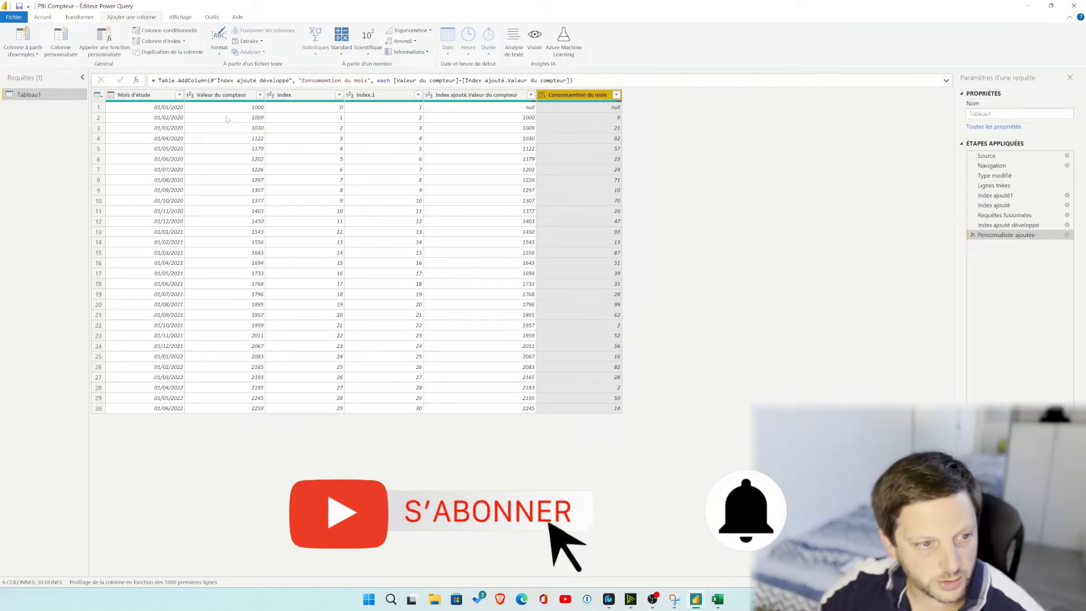
Check the Consomamtion du mois values for 01/02/2020 and 01/03/2020 against the meter readings.
left_click(592, 119)
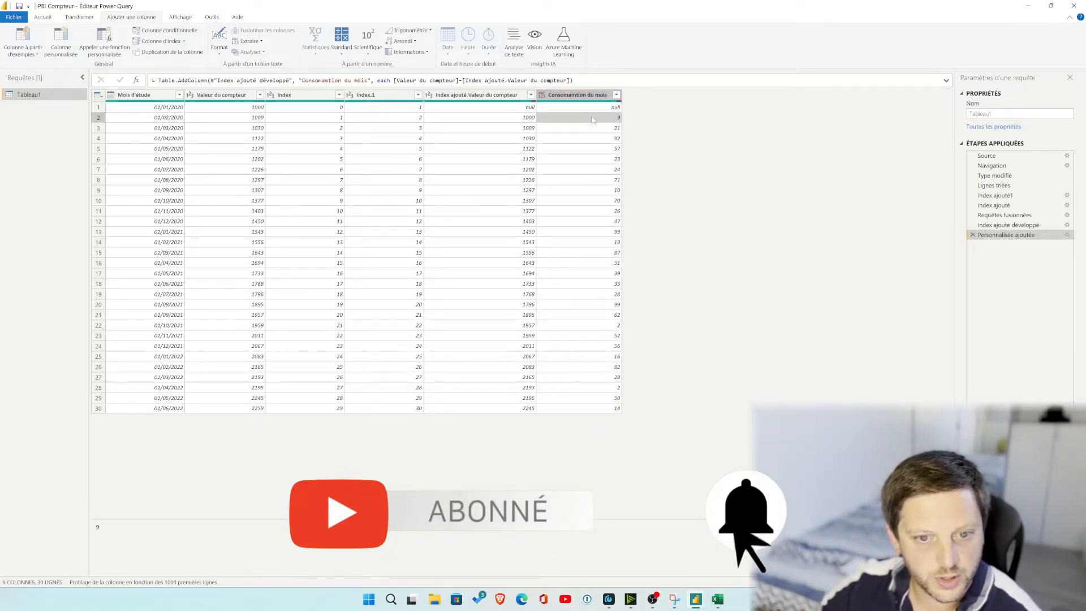
left_click(175, 128)
left_click(601, 131)
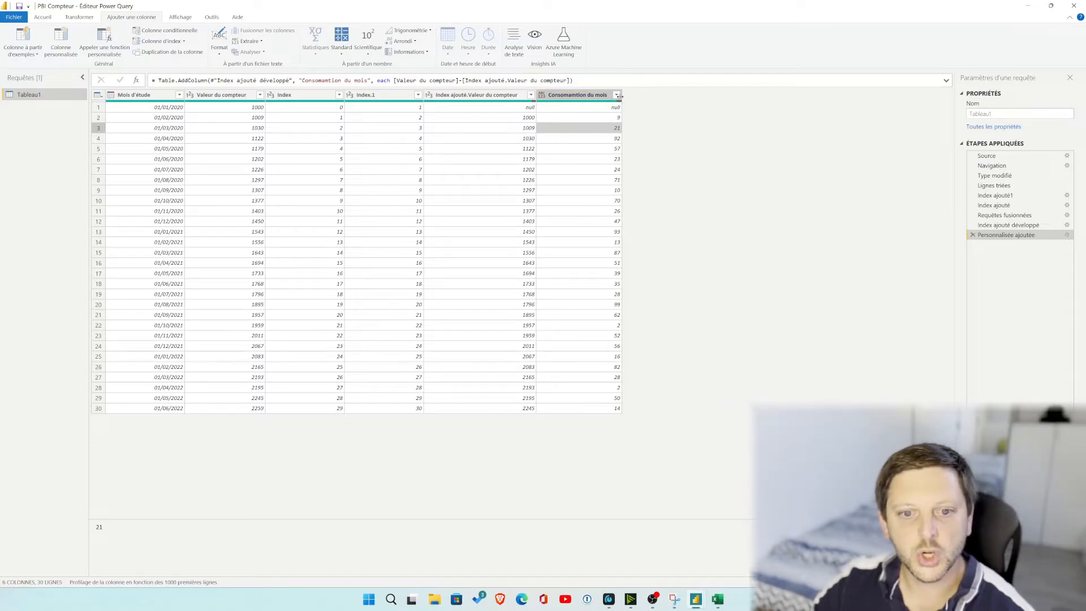
Replace null values with 0 in the Consomamtion du mois column.
left_click(616, 95)
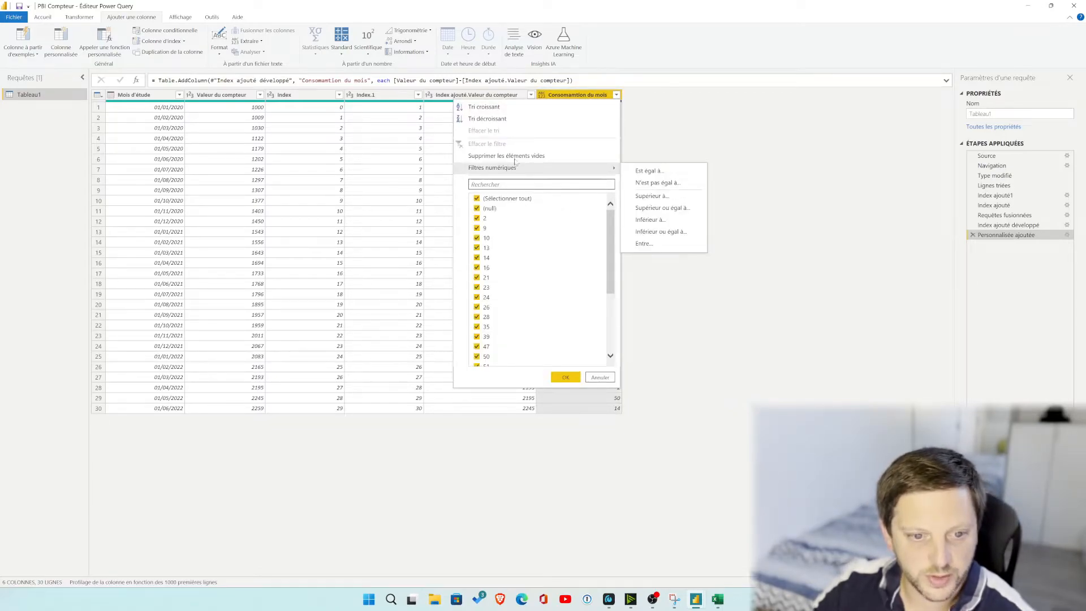
left_click(710, 211)
right_click(570, 95)
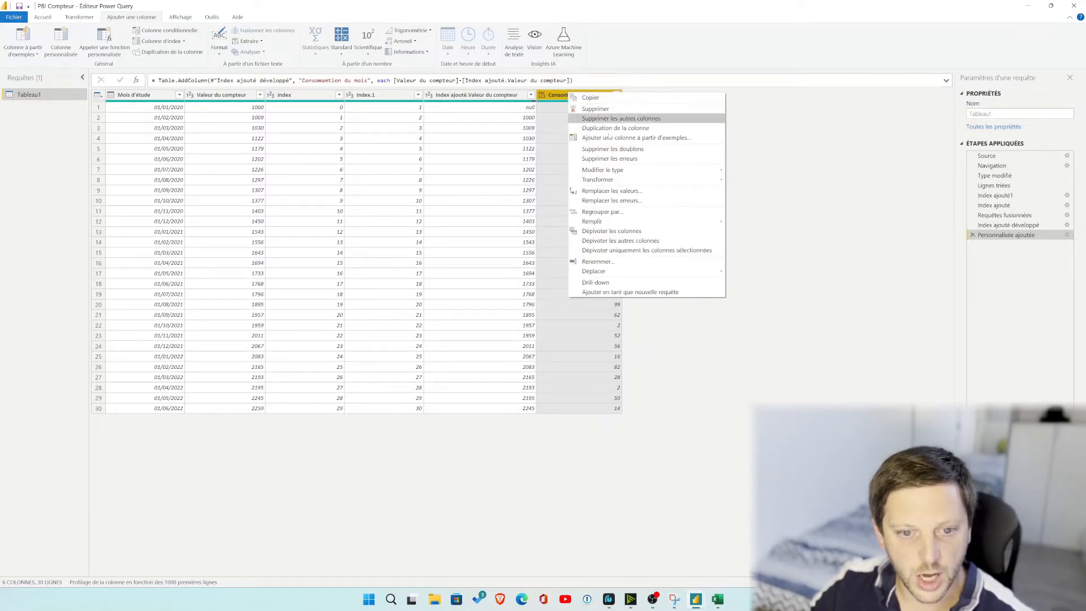
left_click(611, 191)
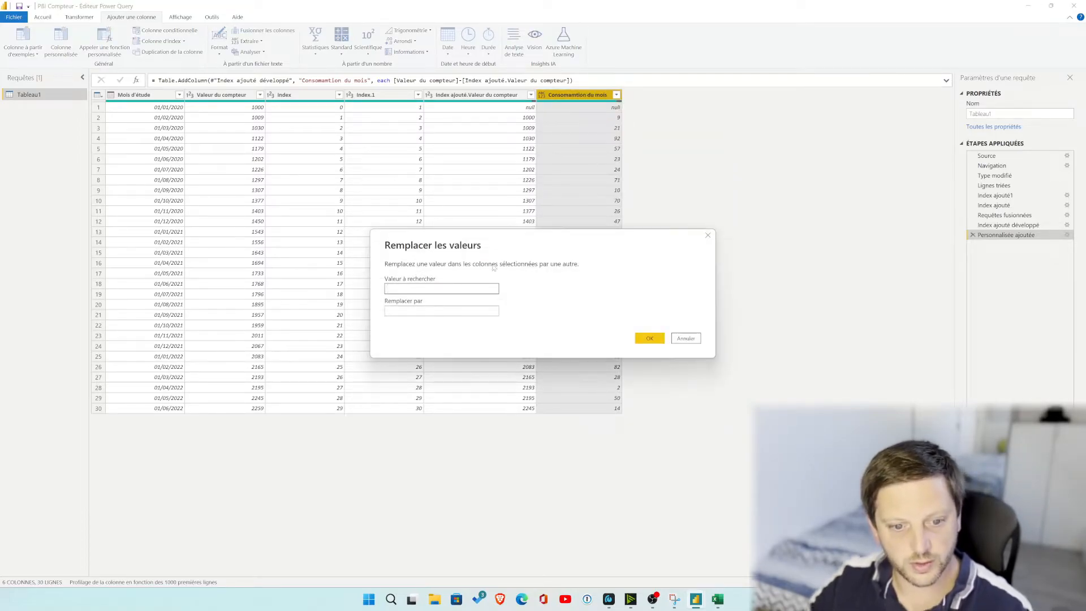
type("null")
key("Tab")
type("0")
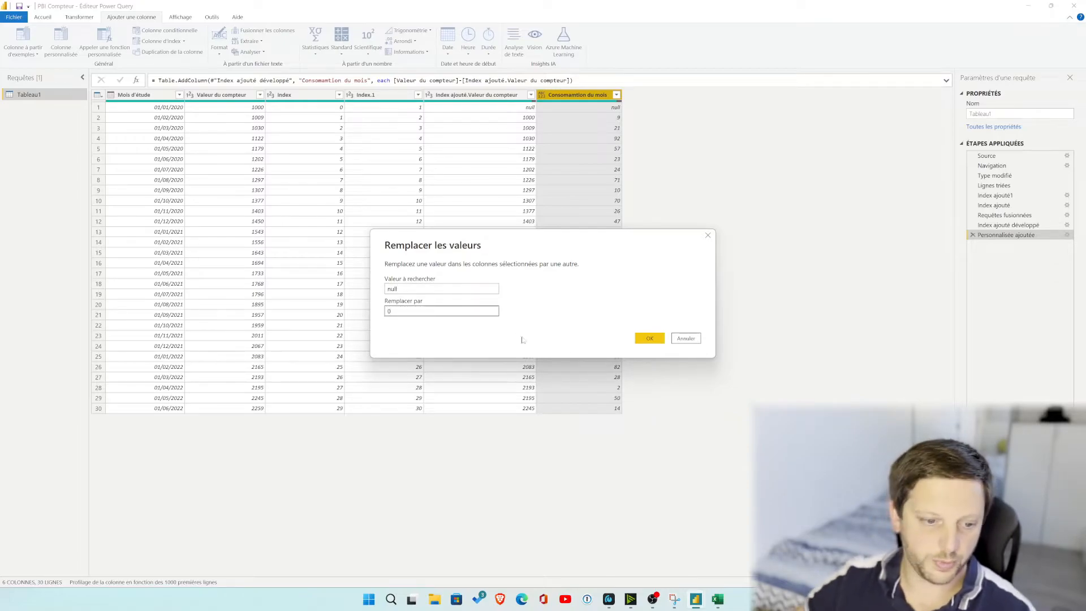
left_click(648, 337)
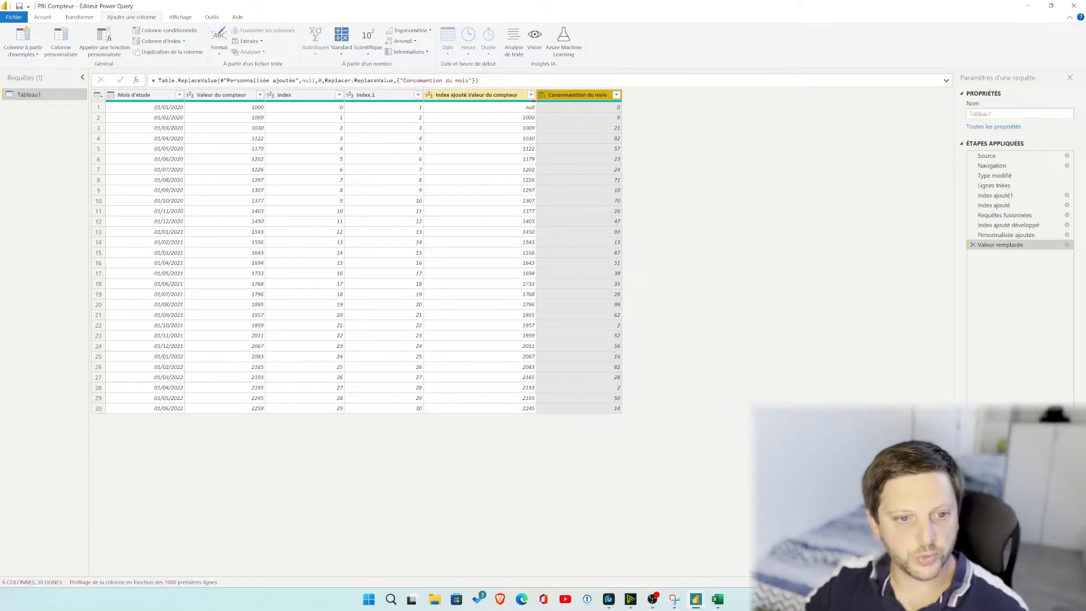
Remove the Index, Index.1 and Index ajouté.Valeur du compteur columns from Tableau1.
left_click(486, 96)
left_click(323, 97, "shift")
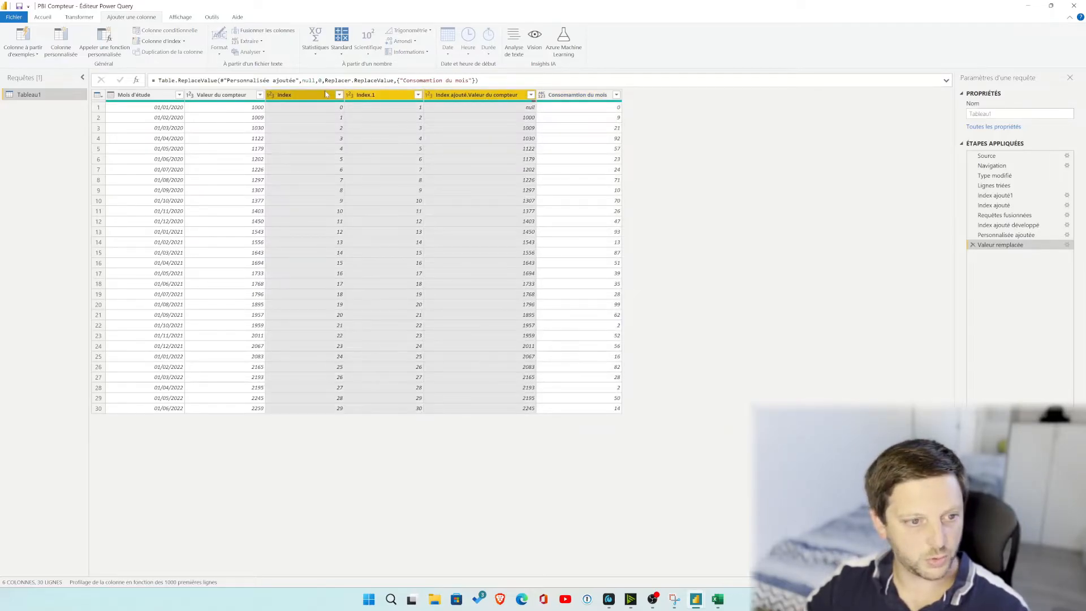
right_click(323, 96)
left_click(354, 111)
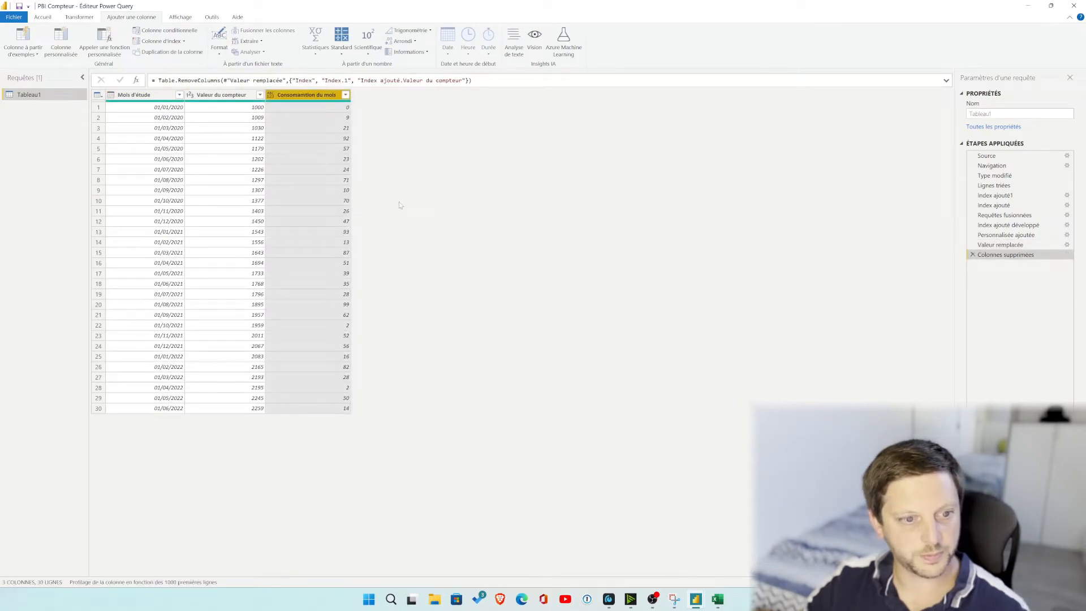
left_click(228, 202)
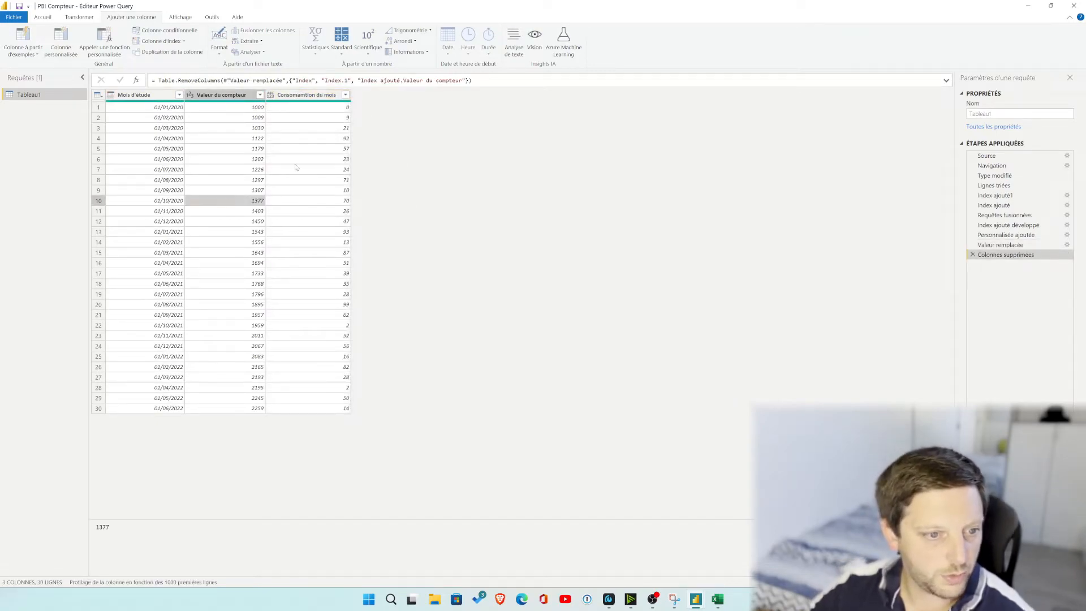
Close and apply the query changes, then add Consomamtion du mois below Valeur du compteur in the report table's columns.
left_click(79, 17)
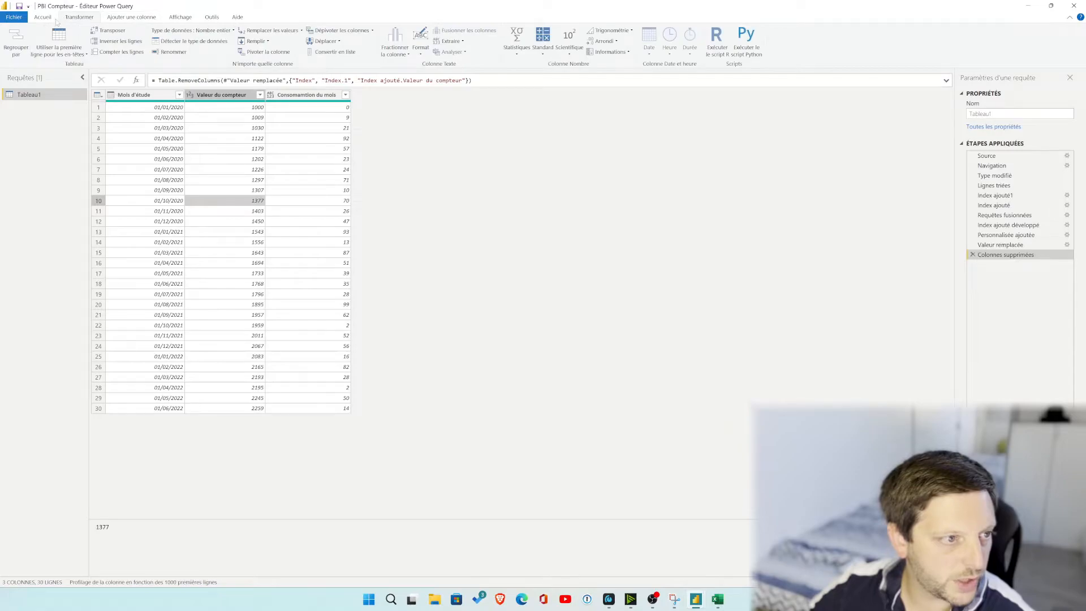
left_click(42, 17)
left_click(17, 39)
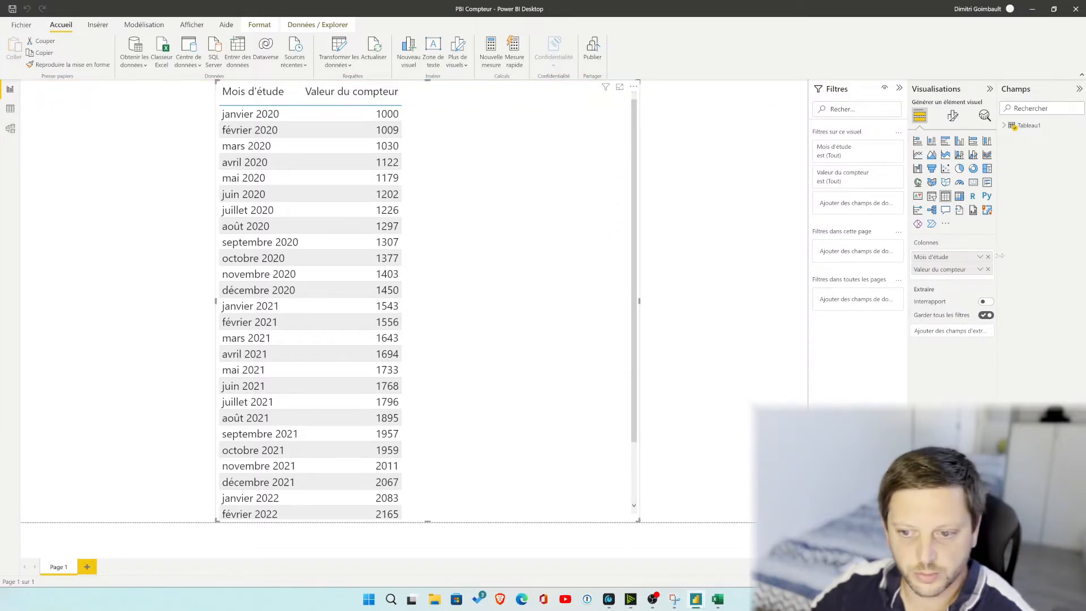
left_click(1012, 124)
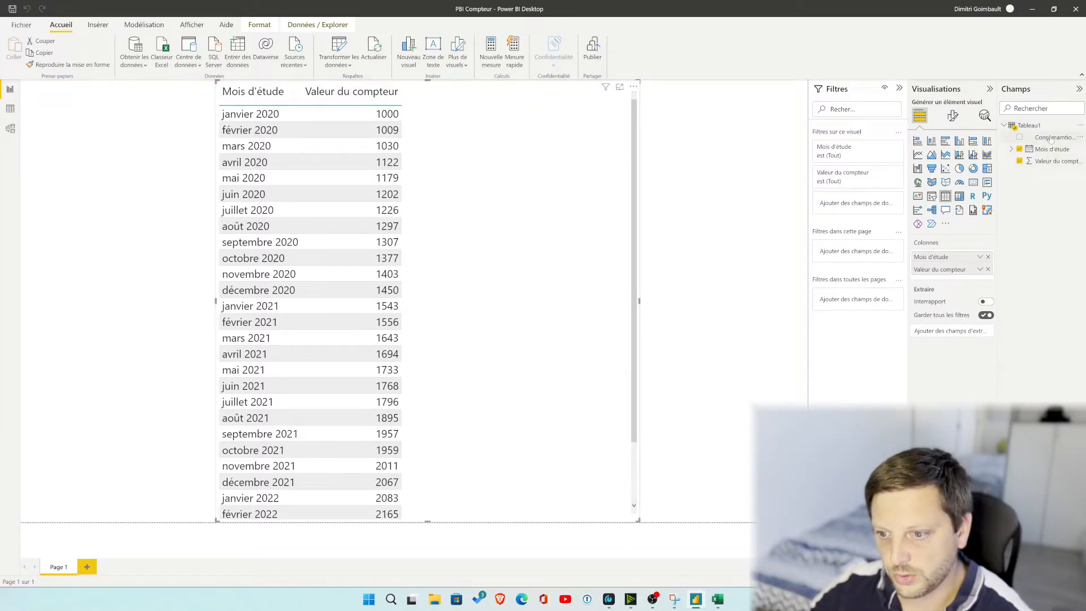
left_click_drag(1050, 140, 953, 281)
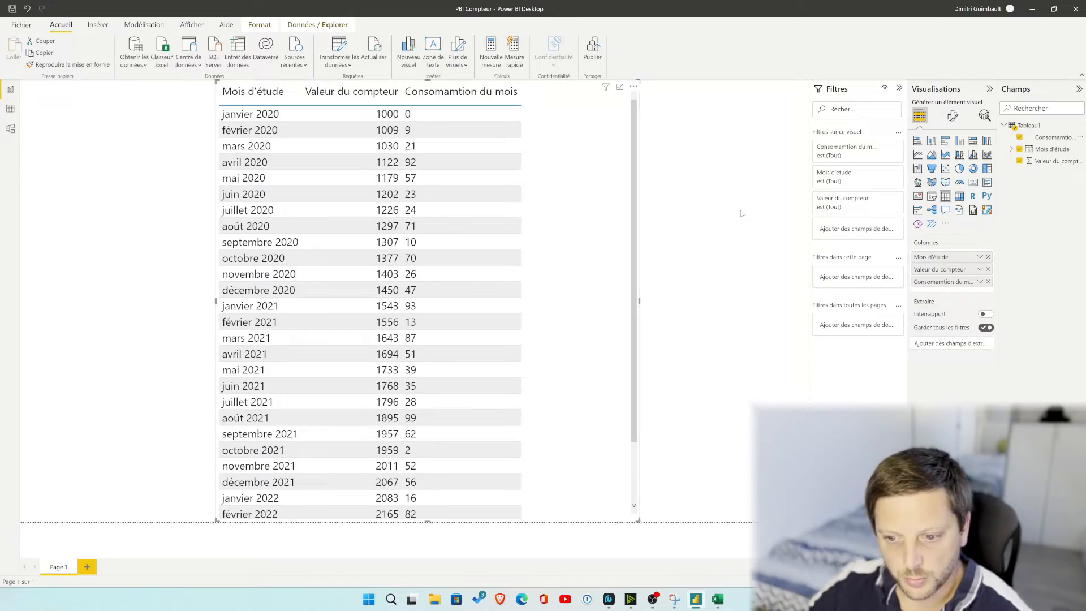
Reopen the Power Query editor and set the Consomamtion du mois column's data type to Nombre entier.
left_click(351, 41)
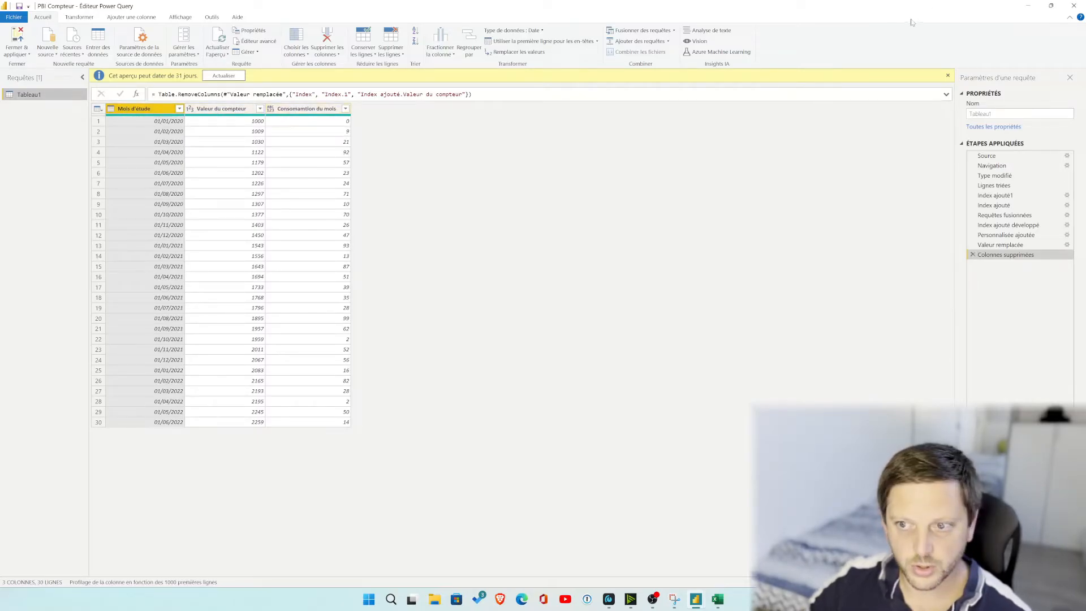
left_click(1028, 5)
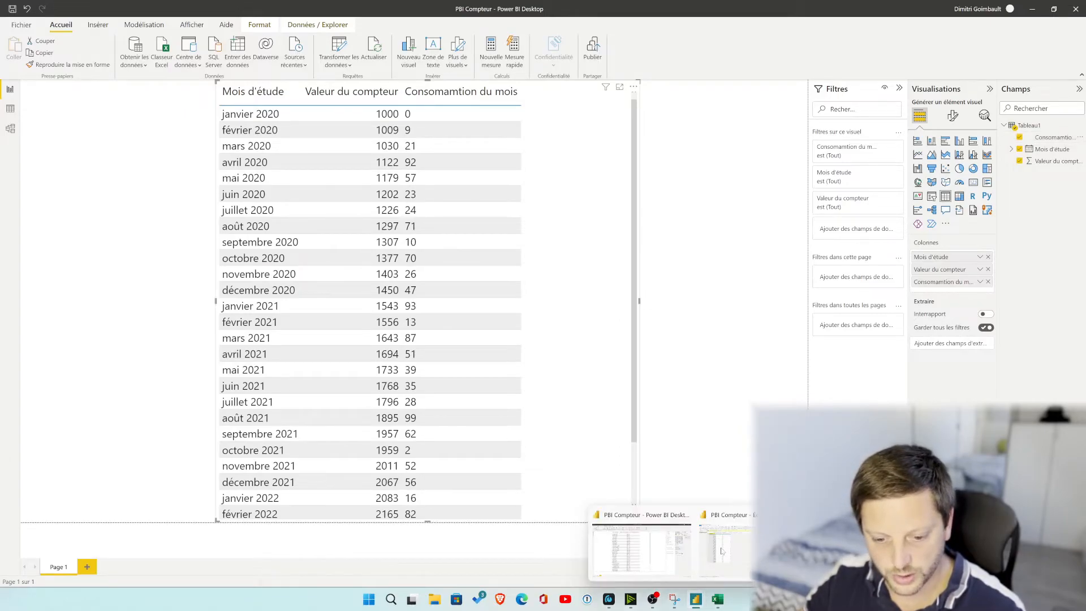
left_click(721, 551)
left_click(310, 110)
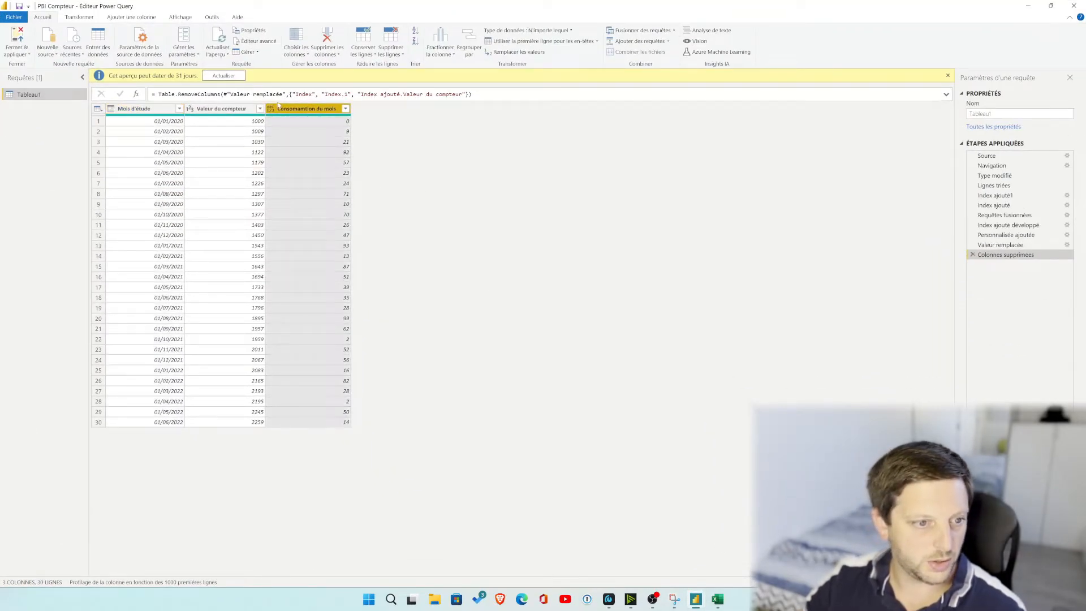
left_click(81, 18)
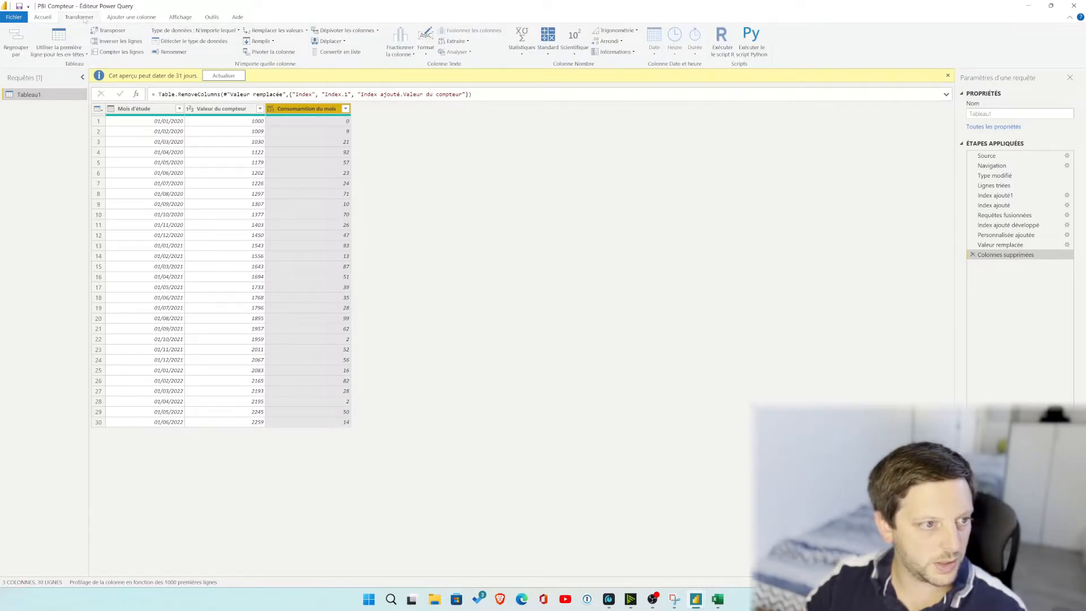
left_click(217, 31)
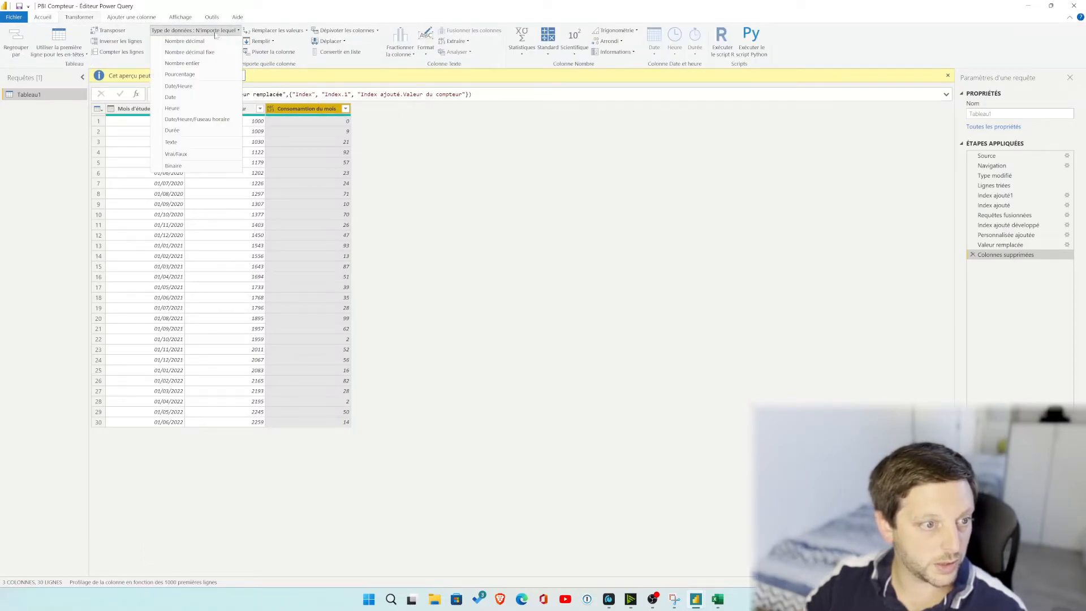
left_click(202, 64)
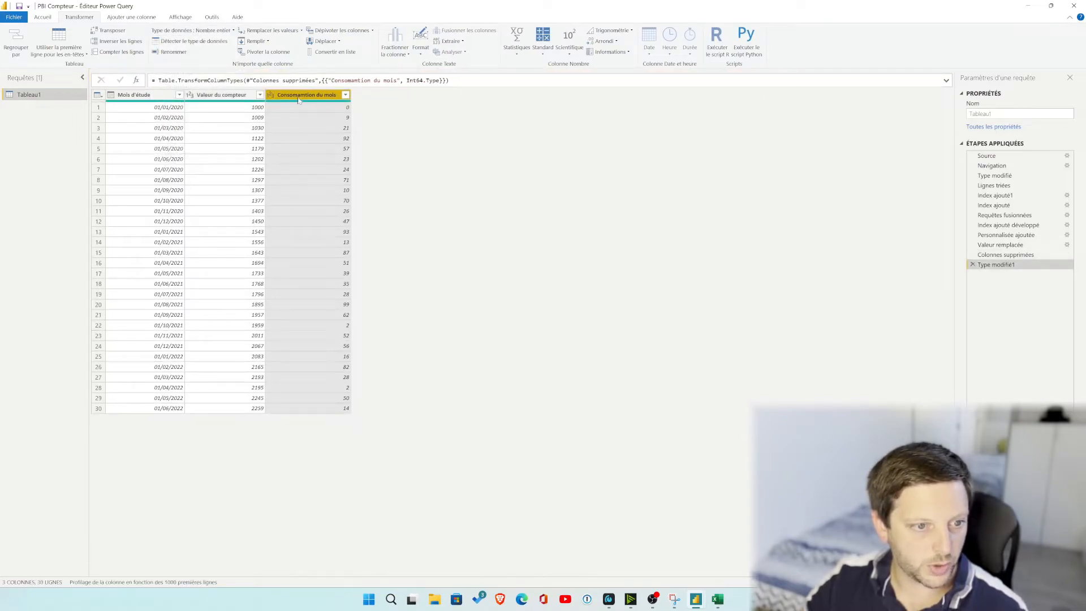
Correct the Consomamtion du mois column's name to Consommation du mois, then close and apply the query changes.
double_click(300, 95)
left_click(301, 95)
key("BackSpace")
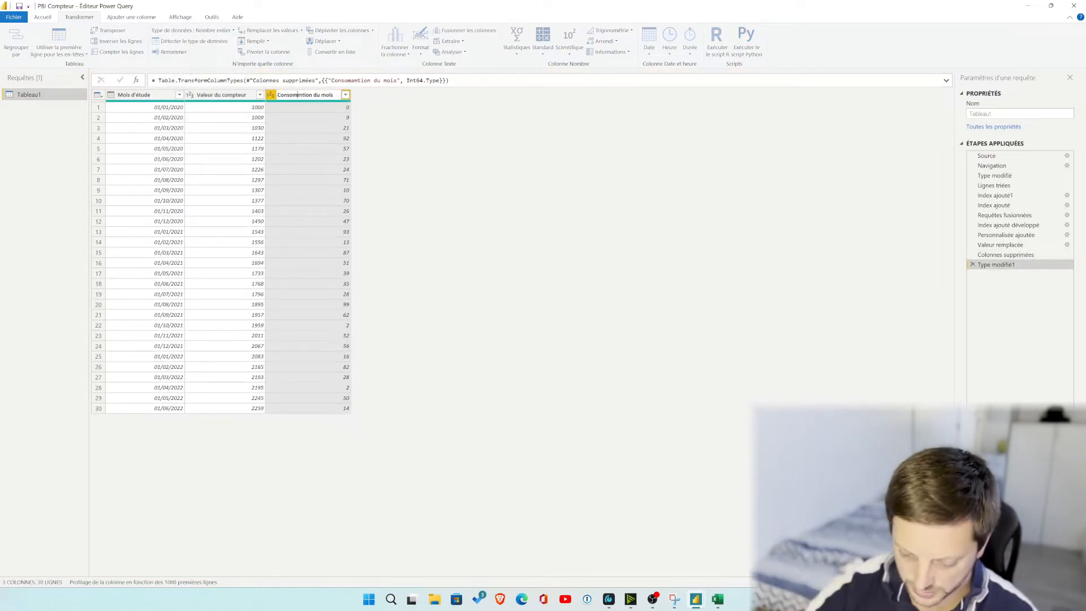
key("Right")
type("a")
key("Return")
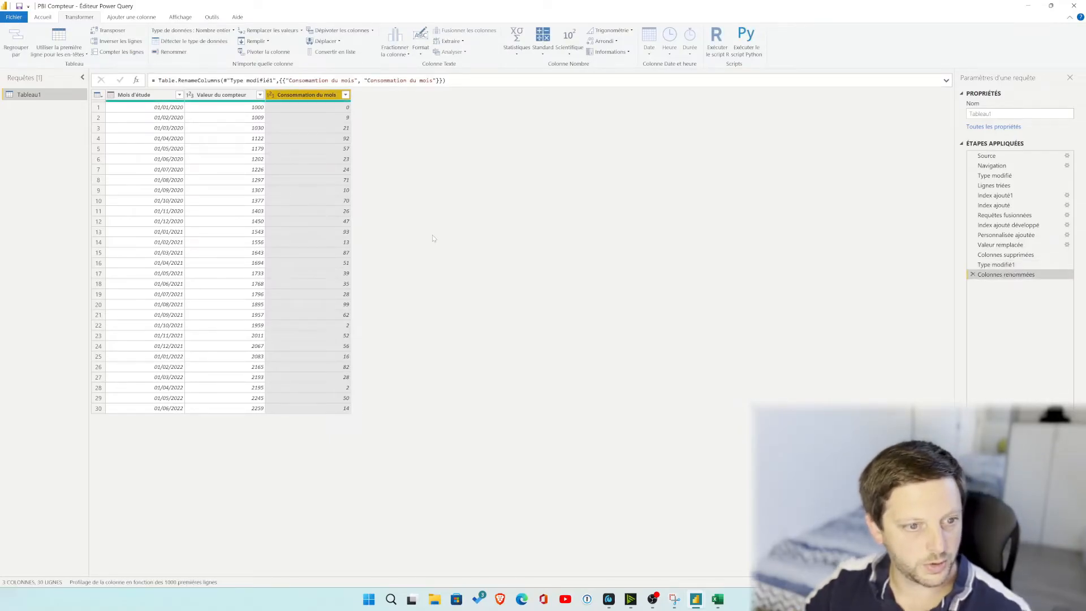
left_click(43, 17)
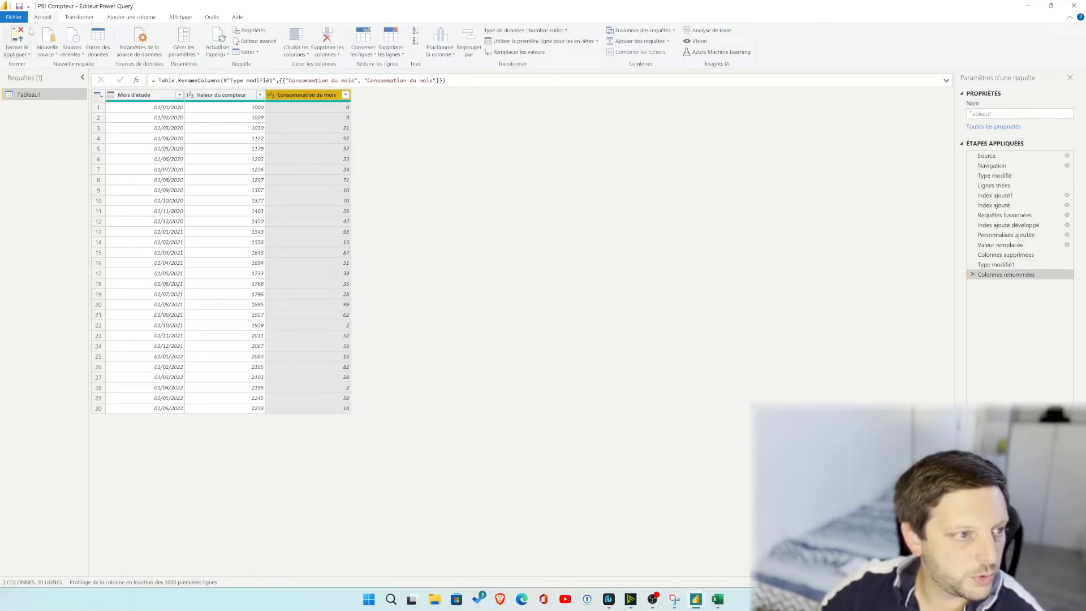
left_click(18, 41)
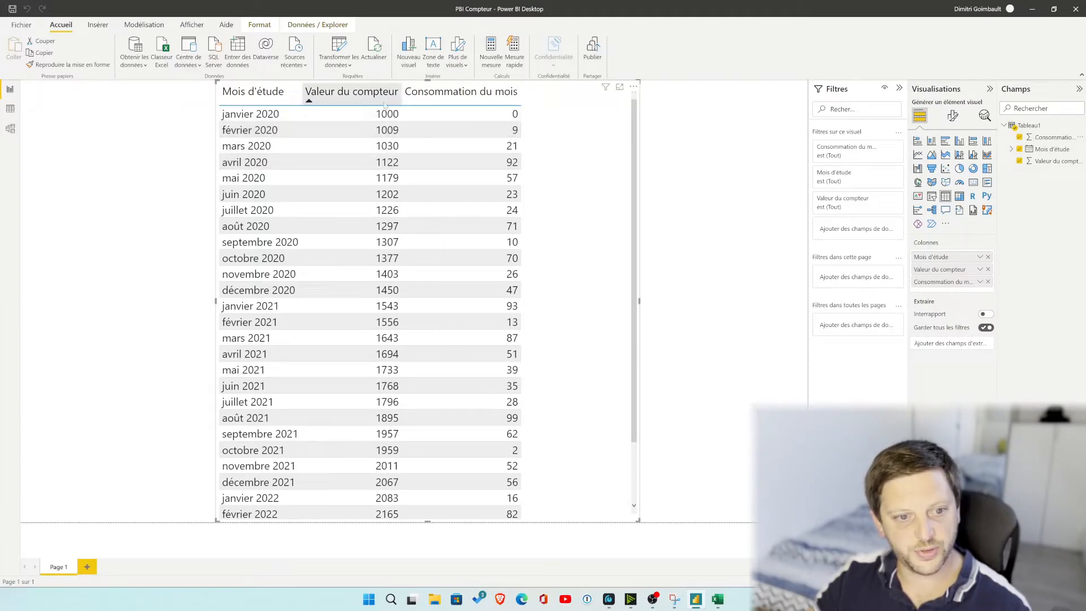
Move the report table to the left edge of the page, keeping it as a table visual.
scroll(475, 249, "down", 2)
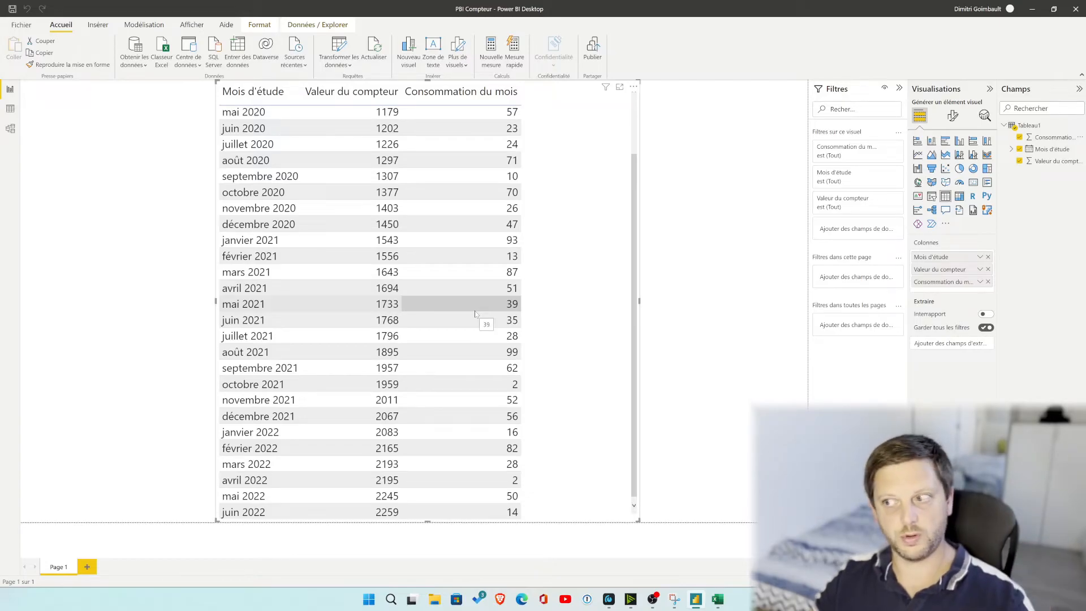
left_click_drag(569, 96, 393, 97)
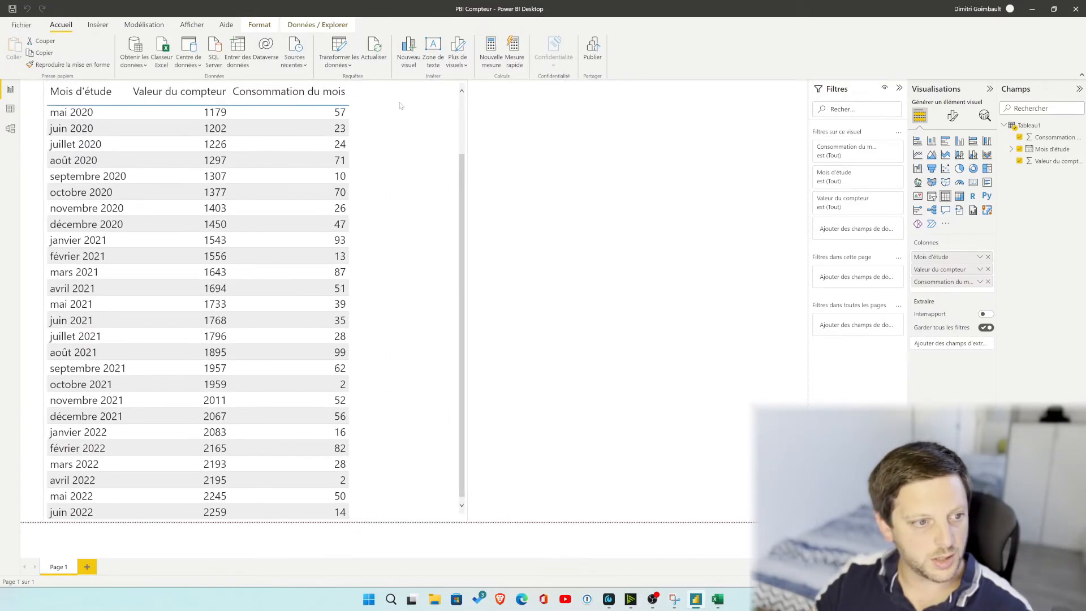
left_click(918, 155)
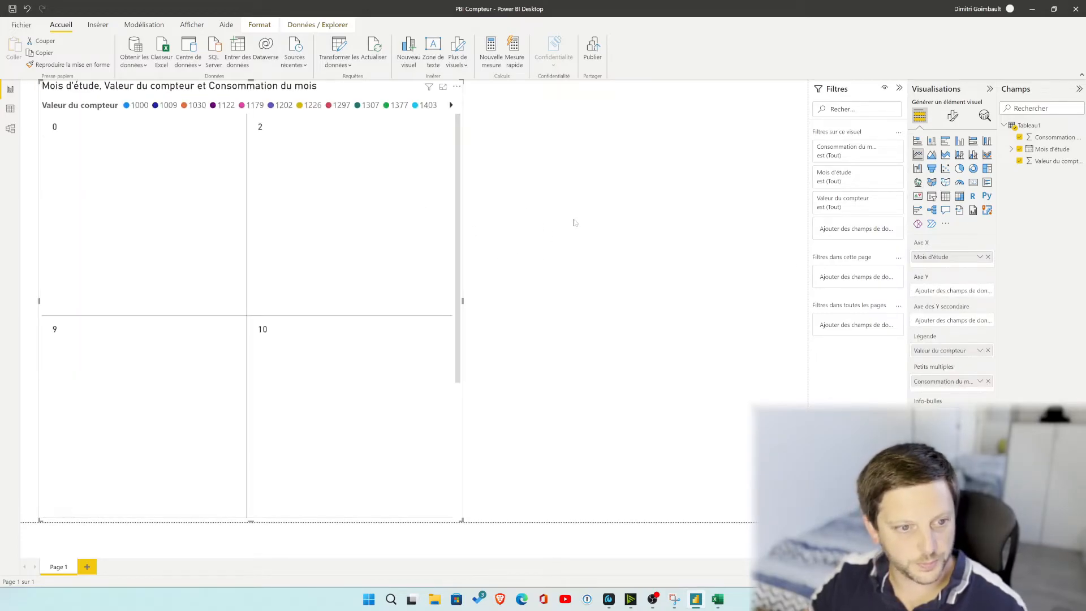
left_click(948, 196)
Add a line chart beside the table plotting Valeur du compteur and Consommation du mois by Mois d'étude, expanded to quarter level.
left_click(627, 209)
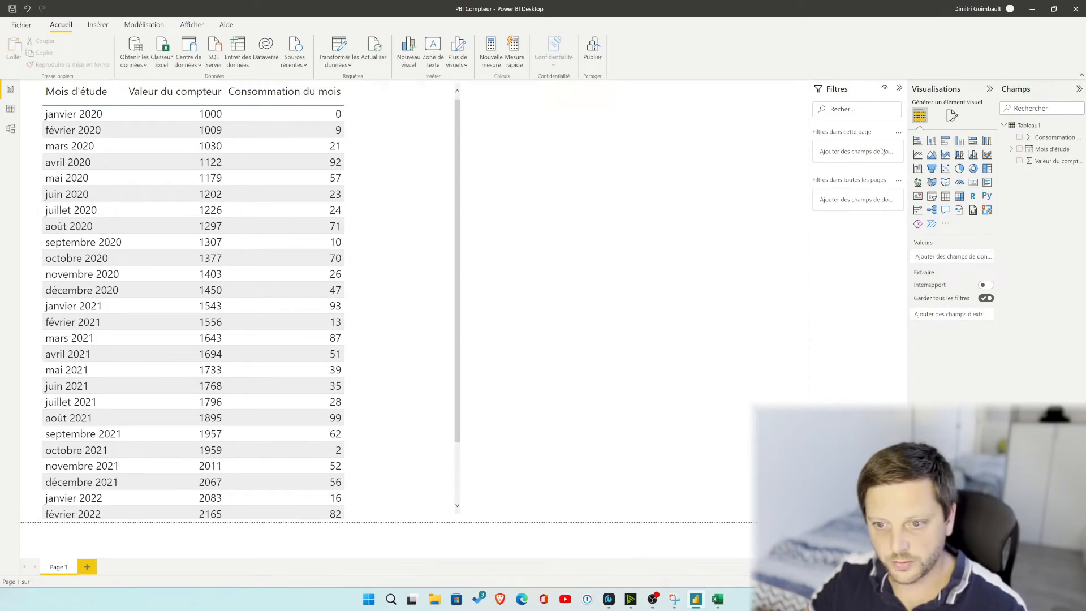
left_click(918, 155)
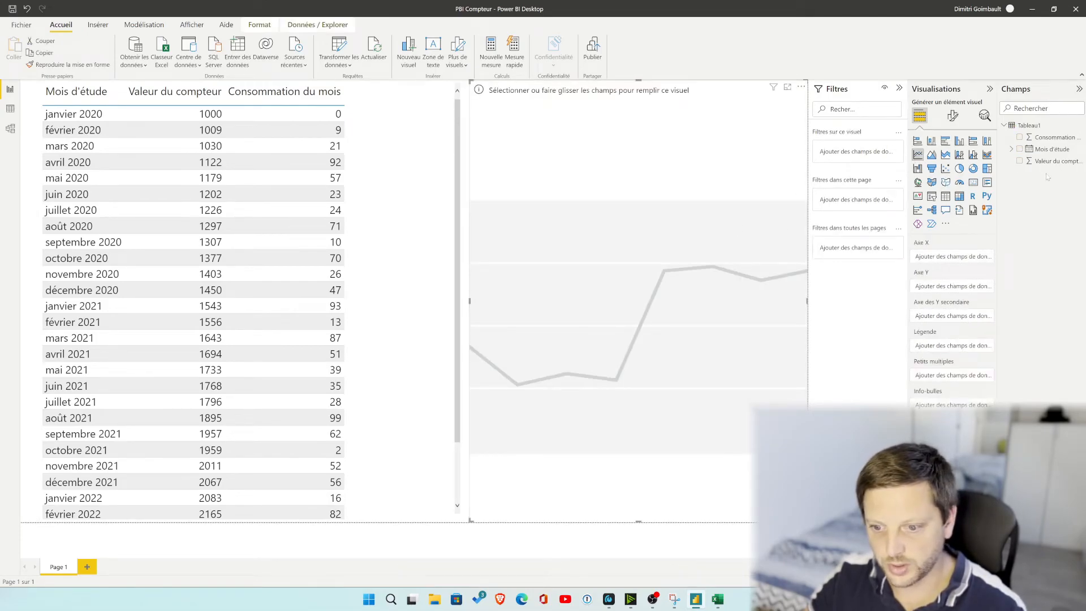
left_click_drag(1049, 149, 955, 254)
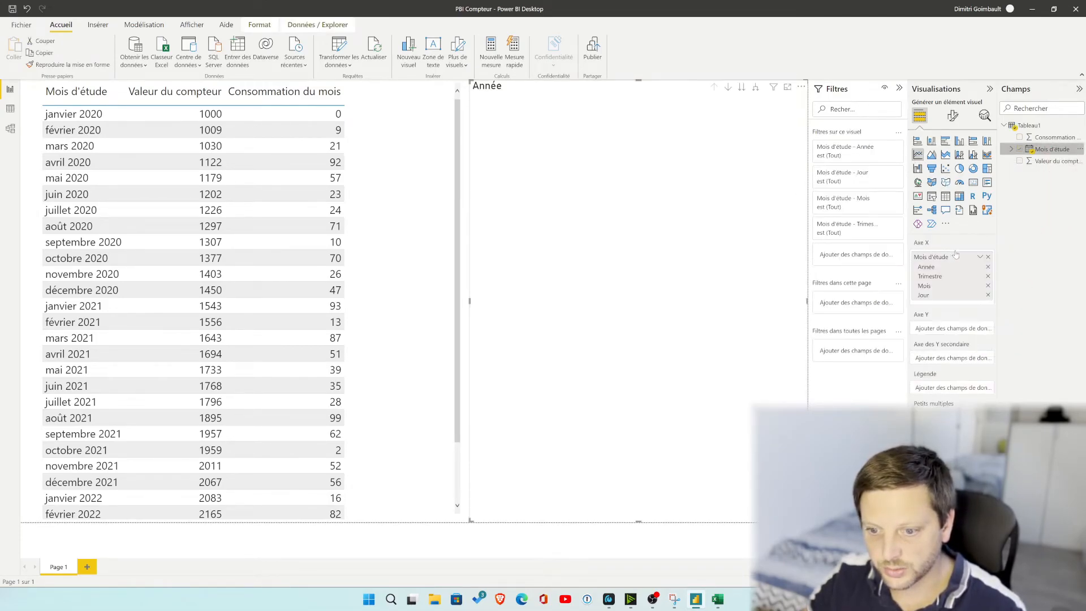
left_click_drag(1049, 161, 952, 329)
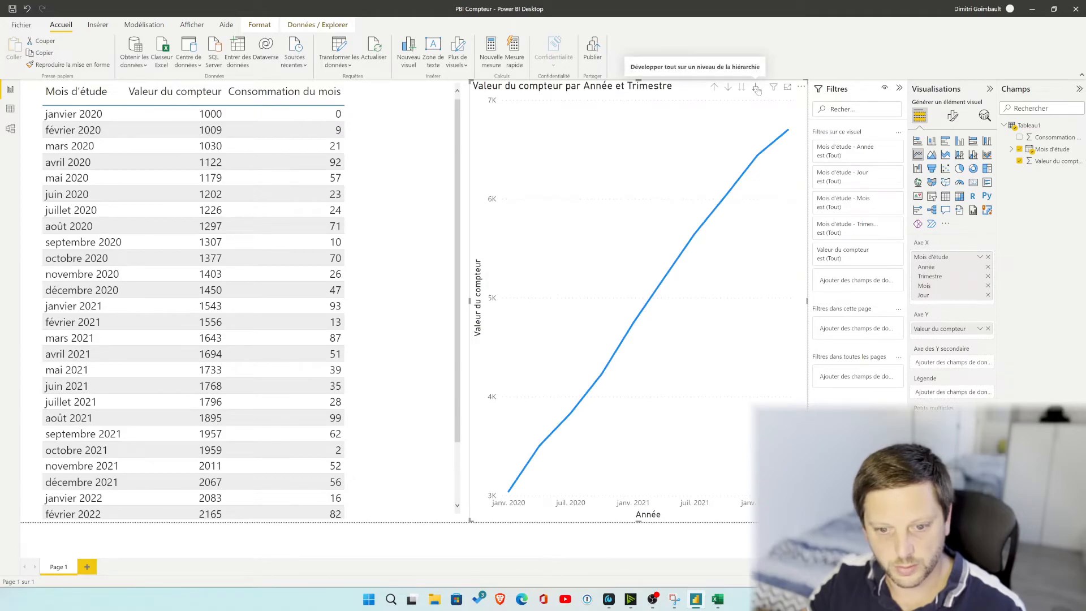
left_click_drag(1049, 137, 947, 340)
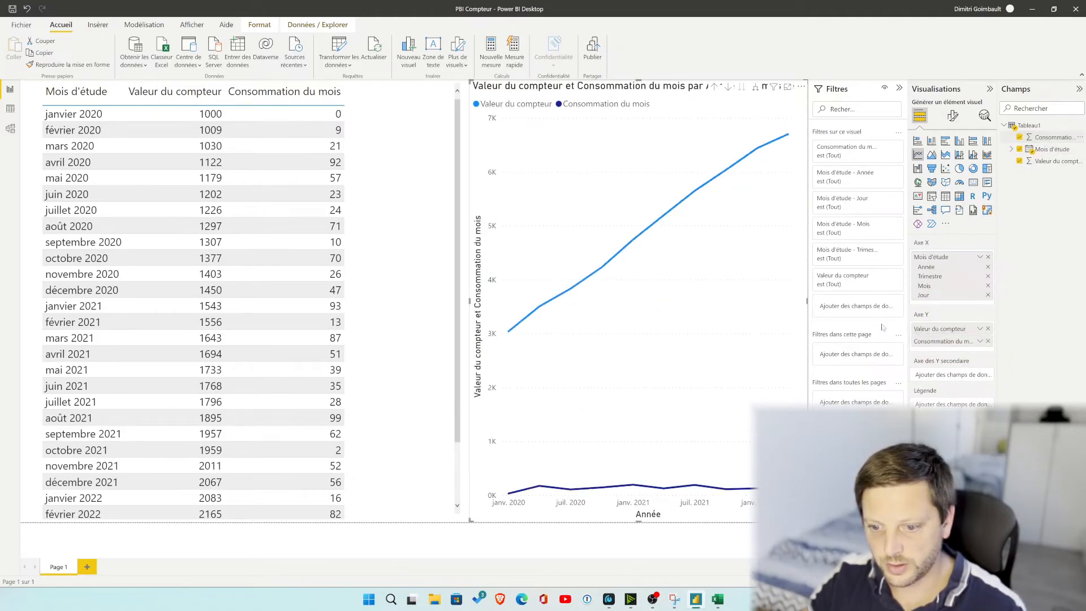